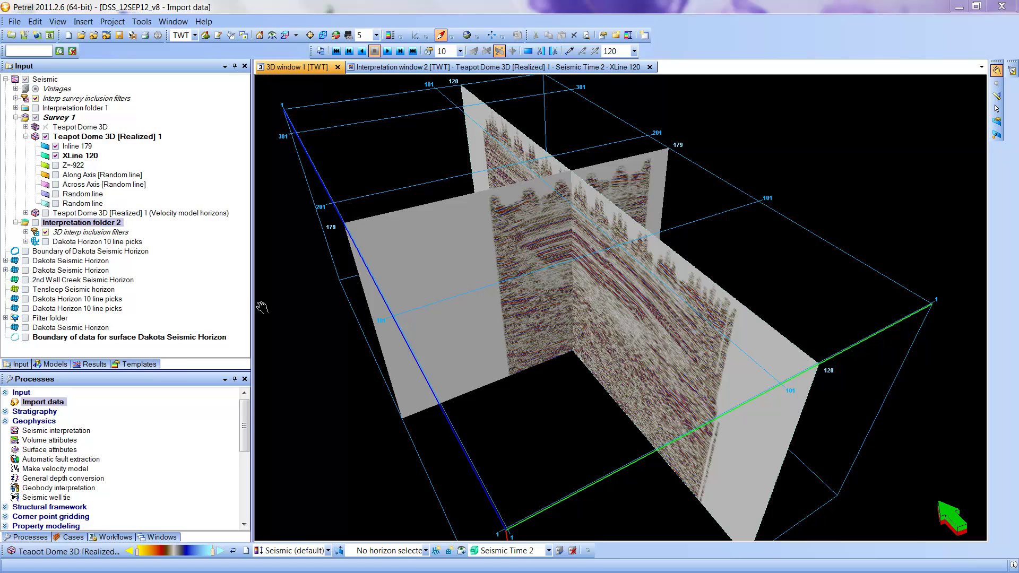
Step: Activate Seismic interpretation under Geophysics in the Processes pane
{"action": "left_click", "coordinate": [41, 432]}
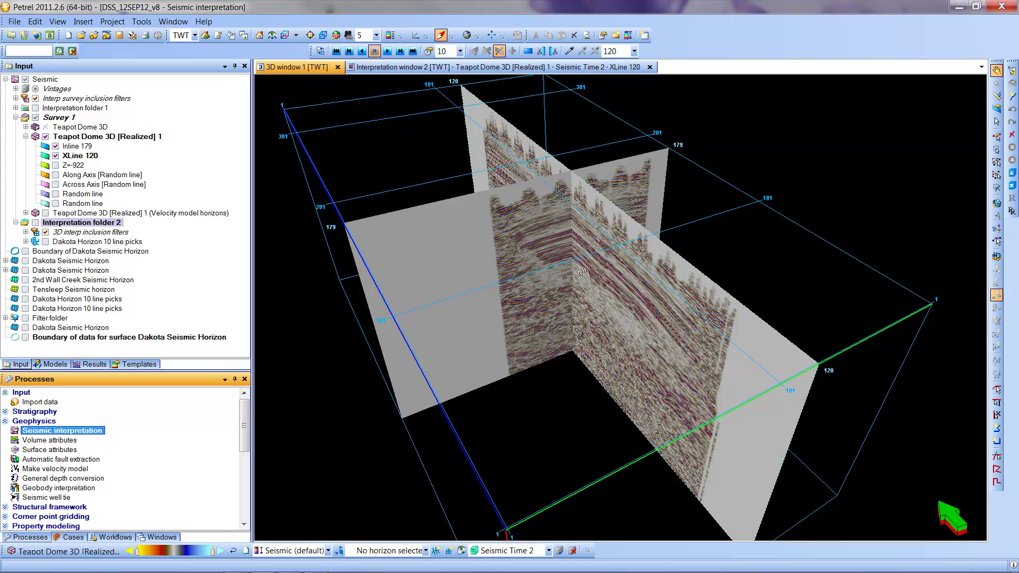
Step: Display XLine 120 in Interpretation window 2, zoomed in on the reflectors between -550 and -1300 ms
{"action": "left_click", "coordinate": [412, 69]}
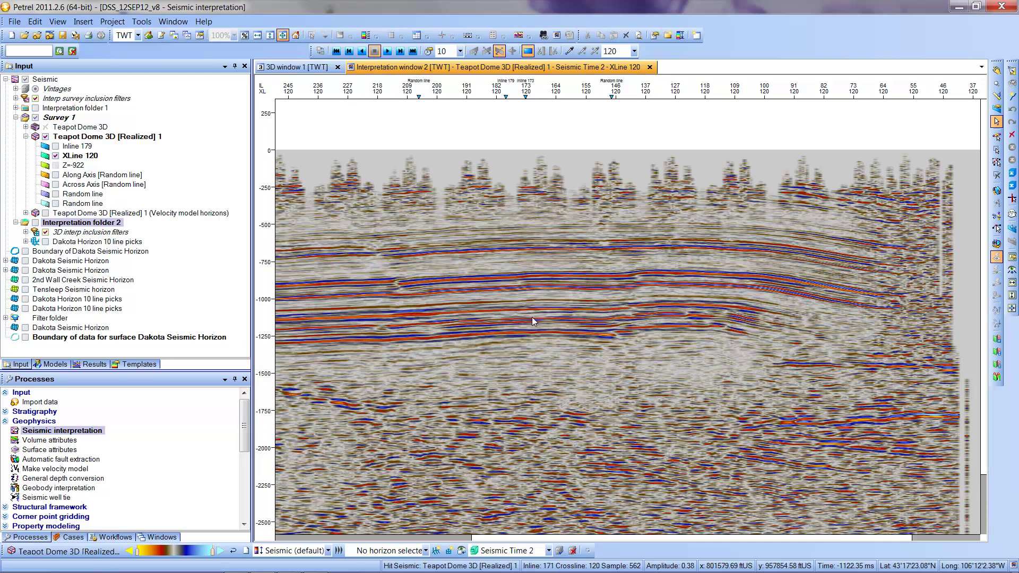
{"action": "scroll", "coordinate": [533, 321], "scroll_direction": "up", "scroll_amount": 4}
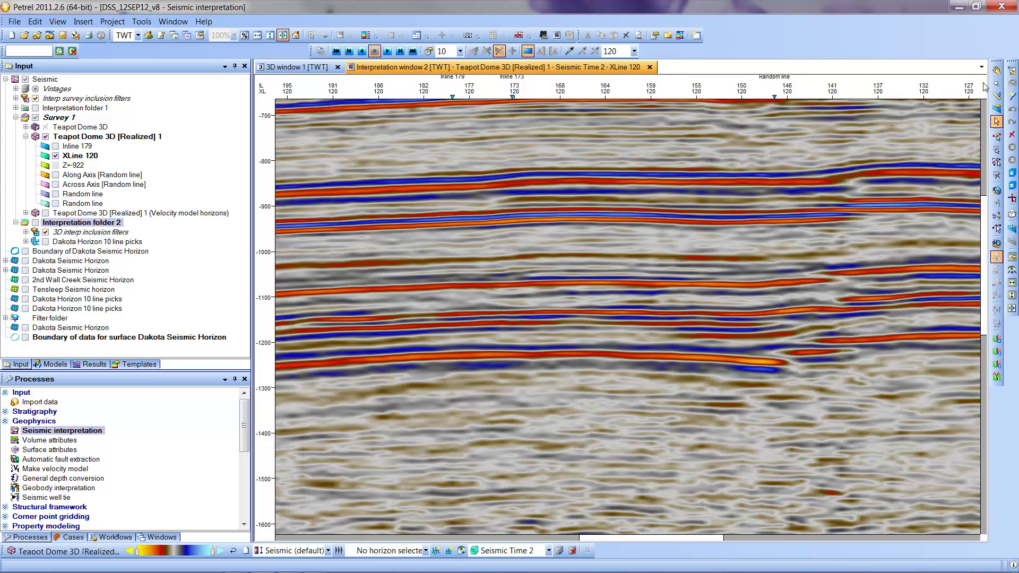
{"action": "left_click", "coordinate": [996, 70]}
{"action": "left_click_drag", "start_coordinate": [554, 184], "coordinate": [563, 281]}
{"action": "scroll", "coordinate": [564, 282], "scroll_direction": "up", "scroll_amount": 4}
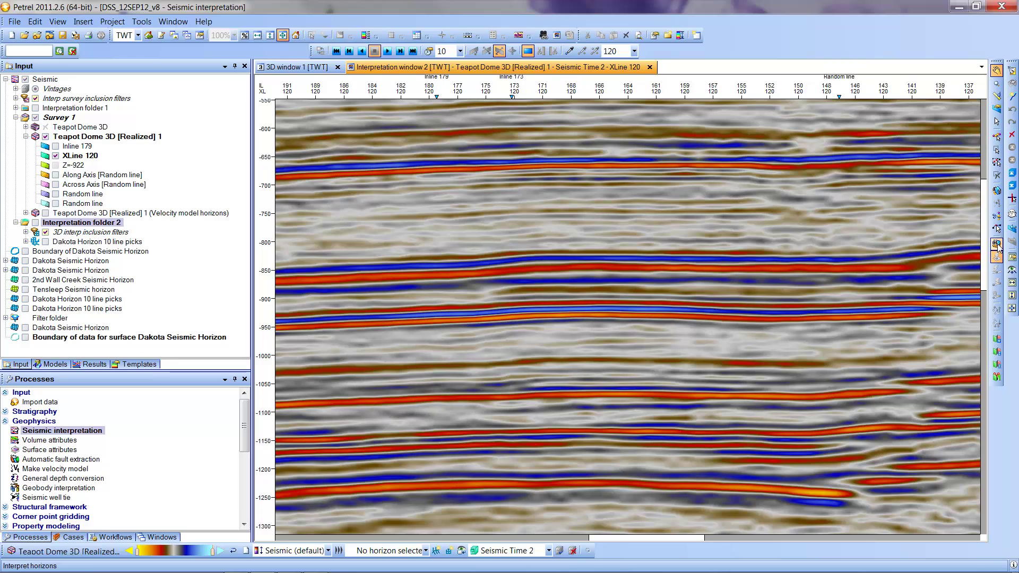
Step: Turn on horizon interpretation and set the picking mode to Manual interpretation
{"action": "left_click", "coordinate": [996, 244]}
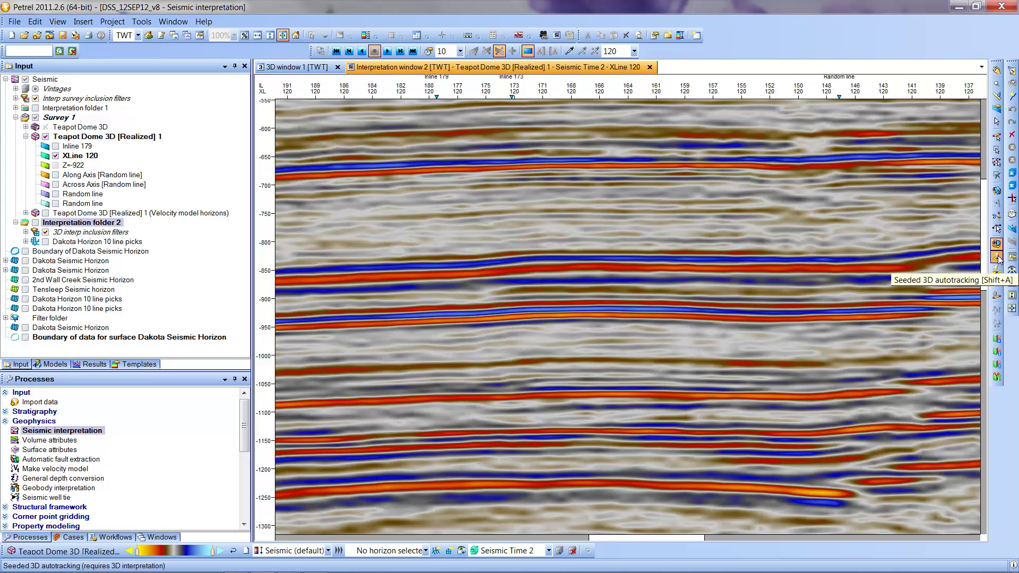
{"action": "left_click", "coordinate": [998, 258]}
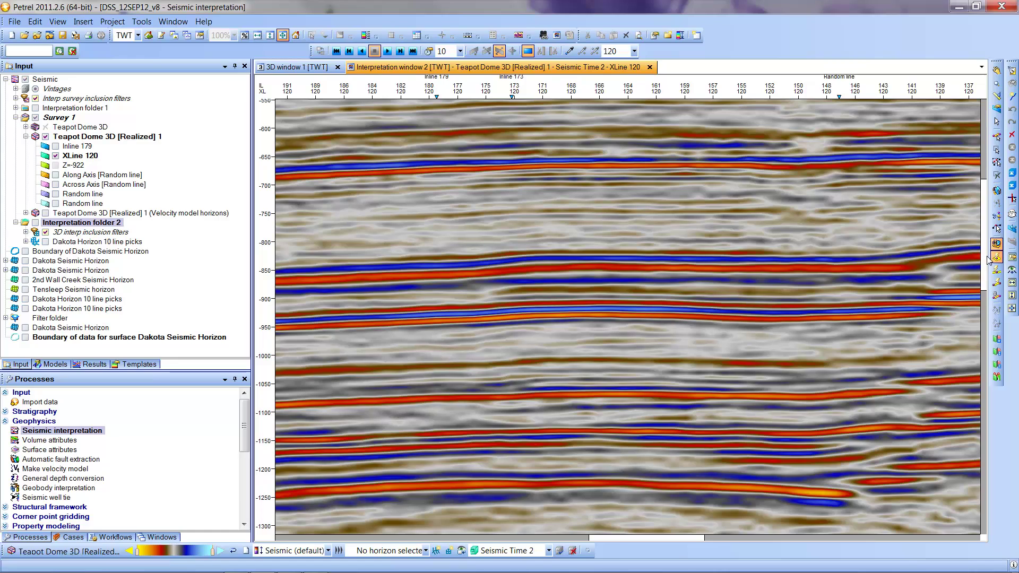
{"action": "left_click", "coordinate": [997, 298]}
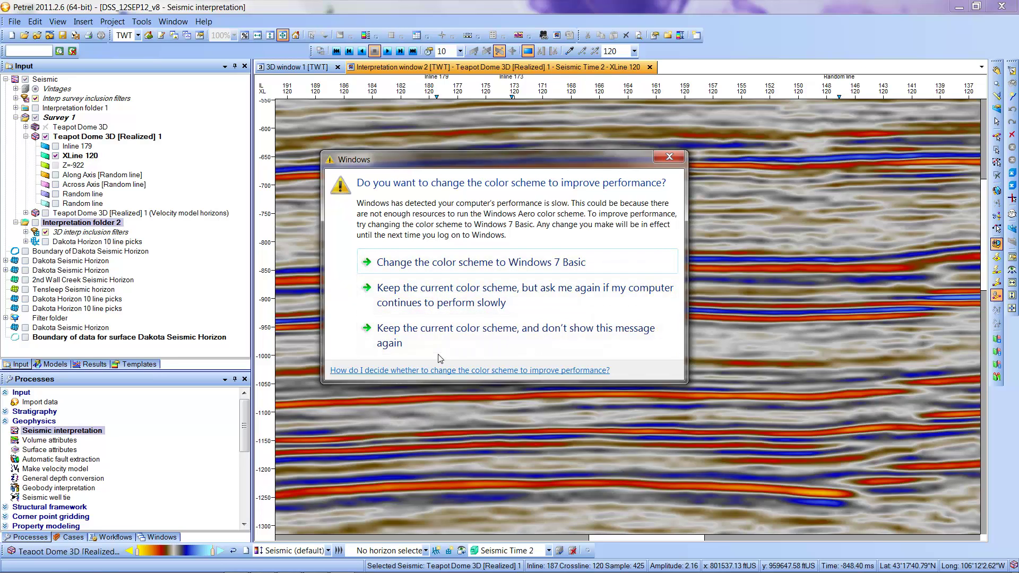
Step: Keep the Windows colour scheme, dismiss the no-active-horizon warning, and create Seismic horizon 1
{"action": "left_click", "coordinate": [436, 340]}
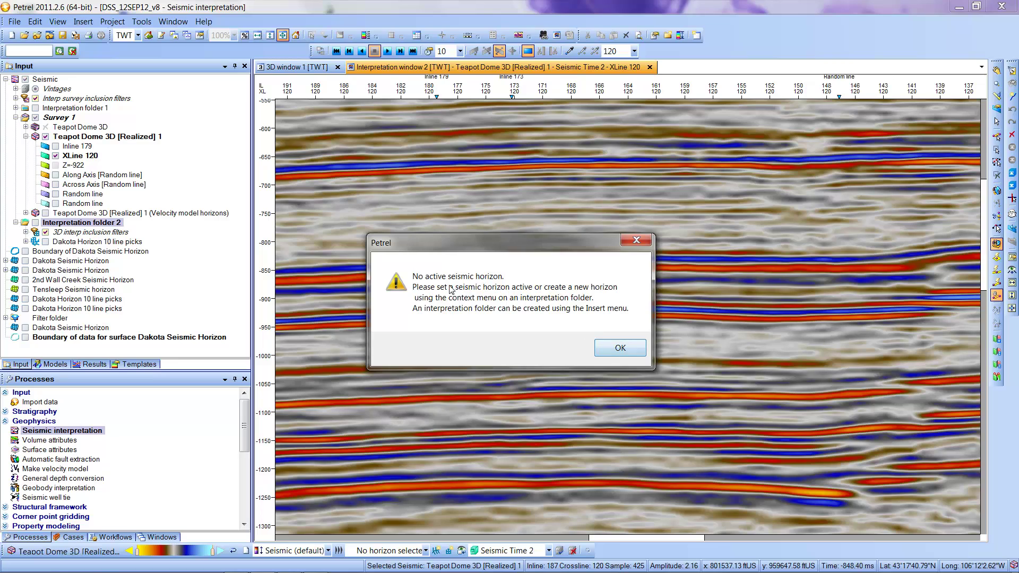
{"action": "left_click", "coordinate": [618, 349]}
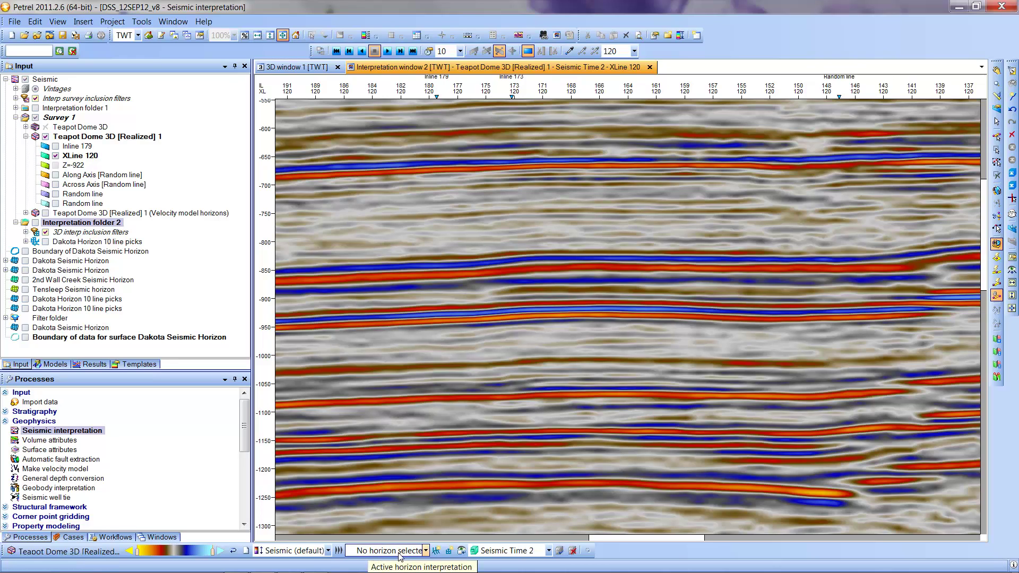
{"action": "left_click", "coordinate": [449, 552]}
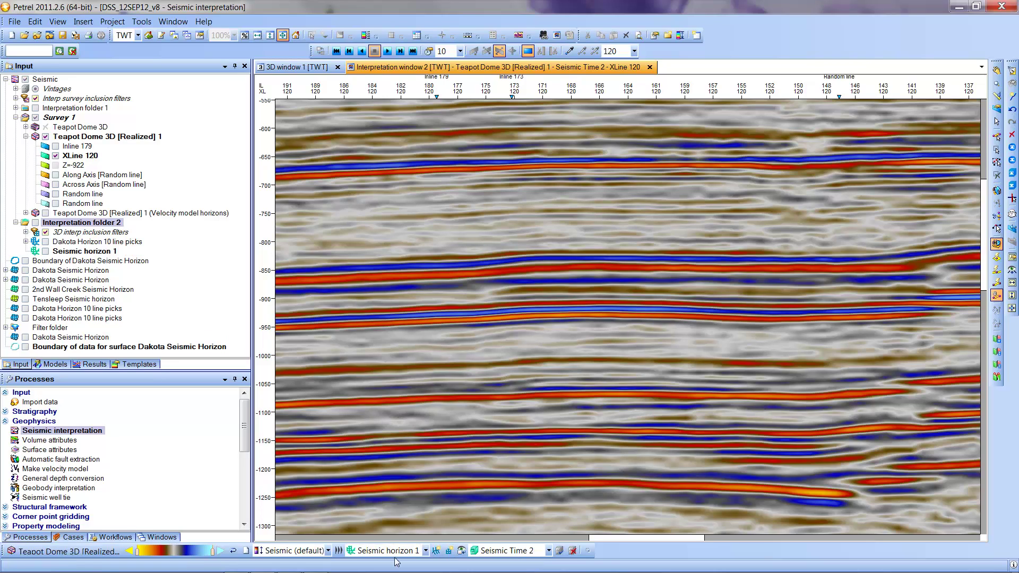
Step: Make Seismic horizon 1 active and hand-pick a first segment along the reflector near -830 ms
{"action": "left_click", "coordinate": [81, 252]}
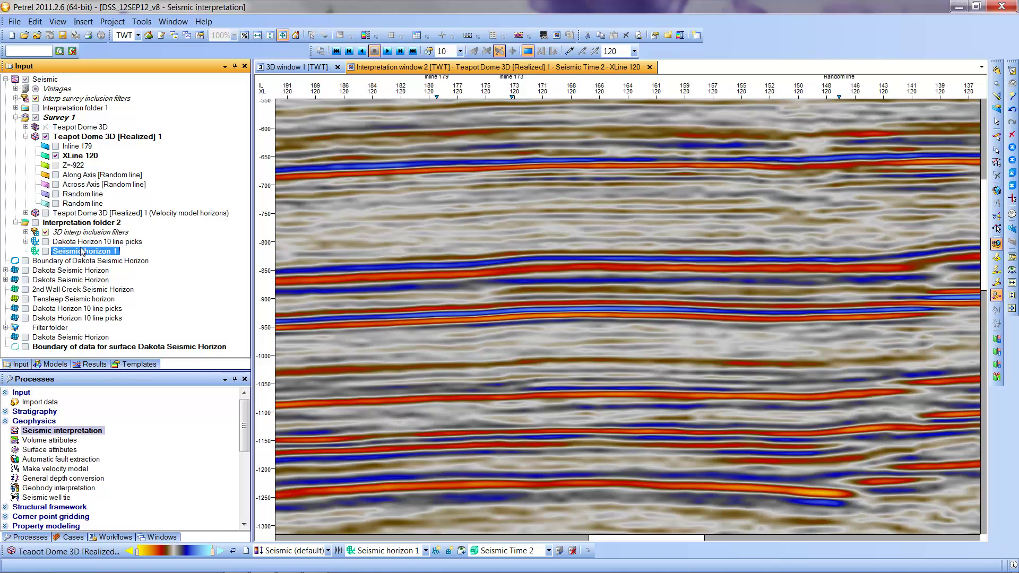
{"action": "left_click", "coordinate": [324, 269]}
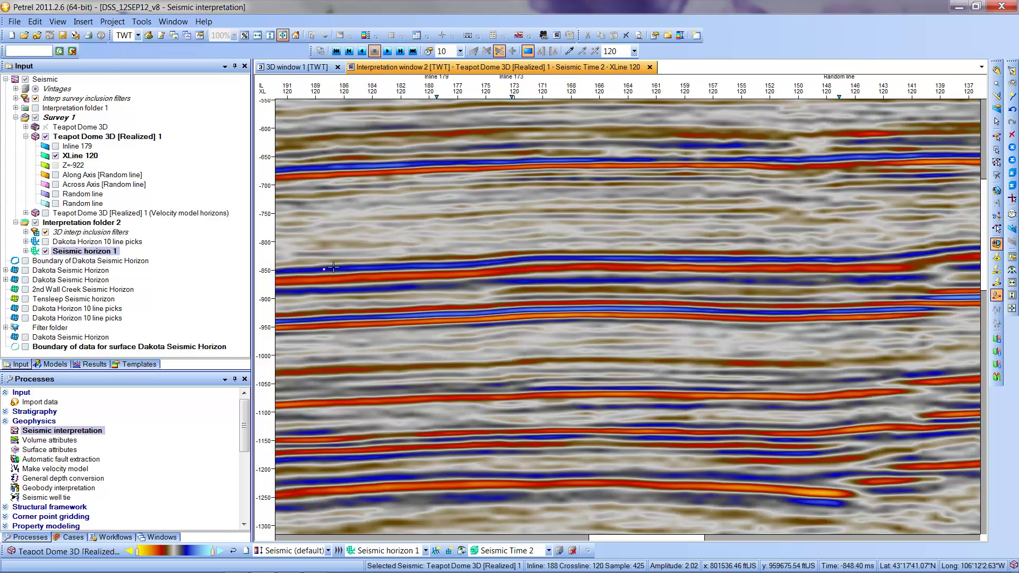
{"action": "left_click", "coordinate": [400, 268]}
{"action": "left_click", "coordinate": [474, 265]}
{"action": "left_click", "coordinate": [512, 260]}
{"action": "double_click", "coordinate": [573, 259]}
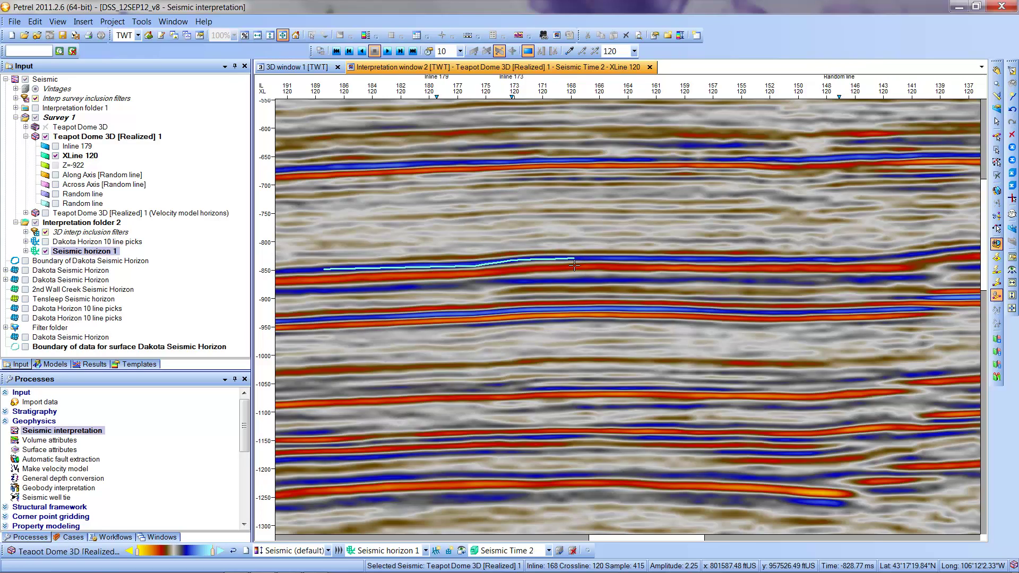
Step: Hand-pick a second segment further along the reflector, ending in a stray upward pick
{"action": "left_click", "coordinate": [611, 259]}
{"action": "left_click", "coordinate": [673, 259]}
{"action": "left_click", "coordinate": [698, 259]}
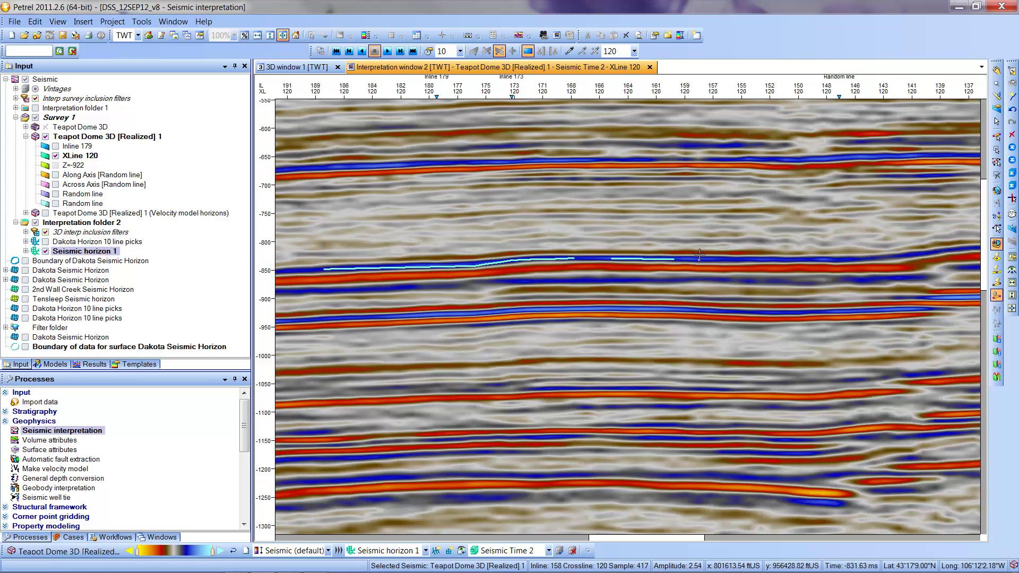
{"action": "left_click", "coordinate": [736, 230]}
{"action": "double_click", "coordinate": [776, 224]}
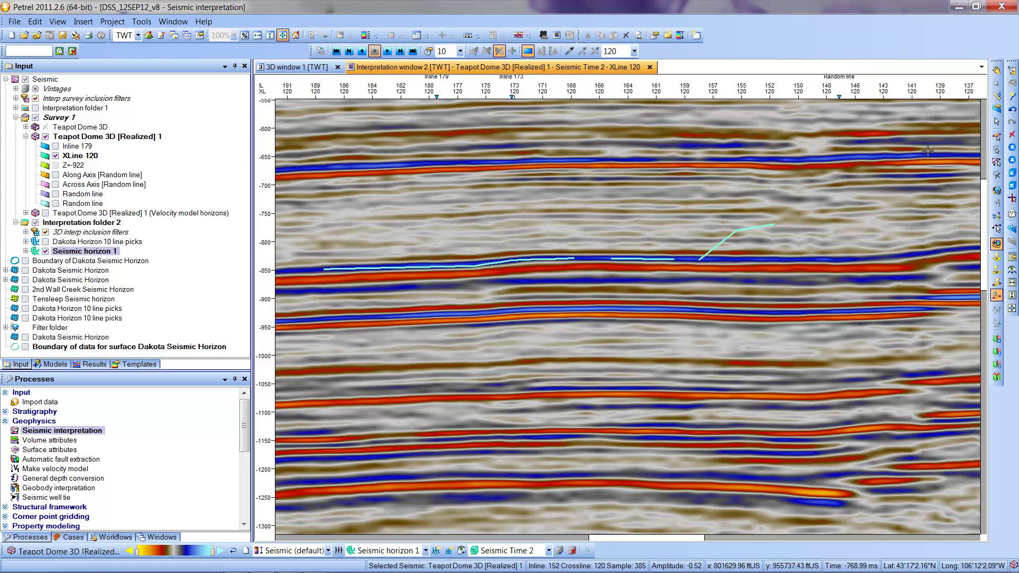
Step: Box-select all hand-picked Seismic horizon 1 points on XLine 120 and delete them
{"action": "left_click", "coordinate": [997, 163]}
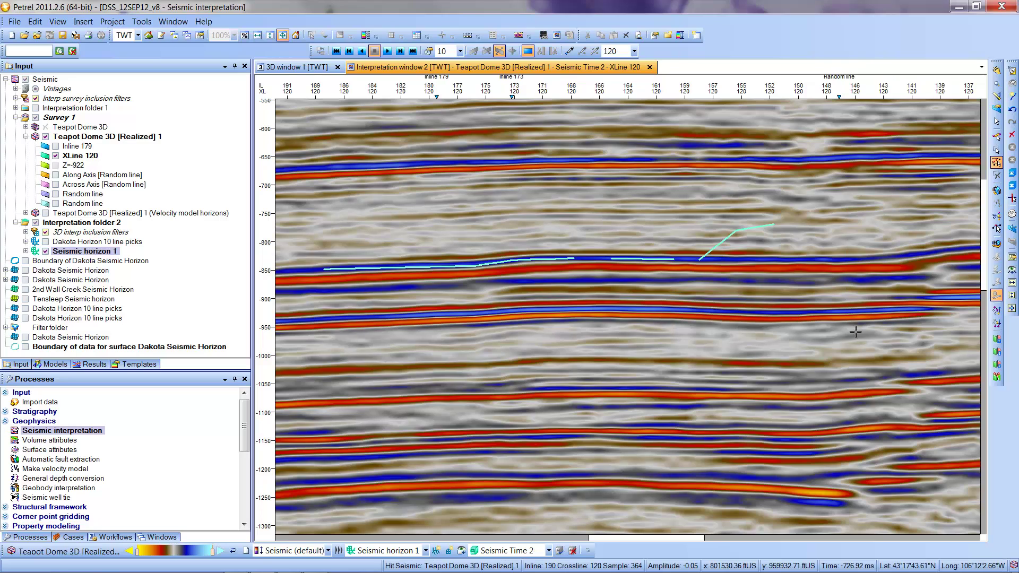
{"action": "left_click_drag", "start_coordinate": [875, 337], "coordinate": [835, 333]}
{"action": "key", "text": "Delete"}
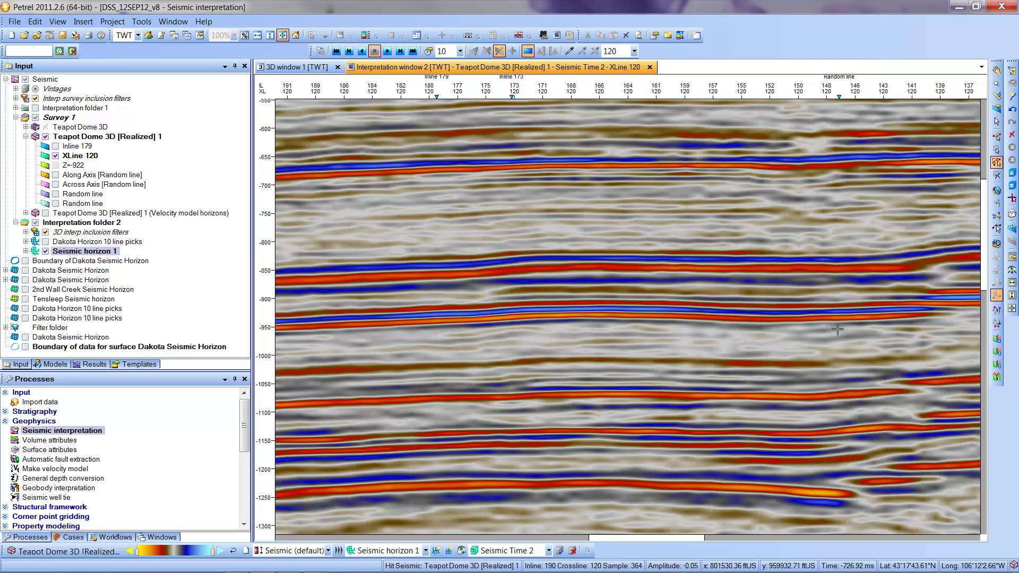
{"action": "mouse_move", "coordinate": [104, 571]}
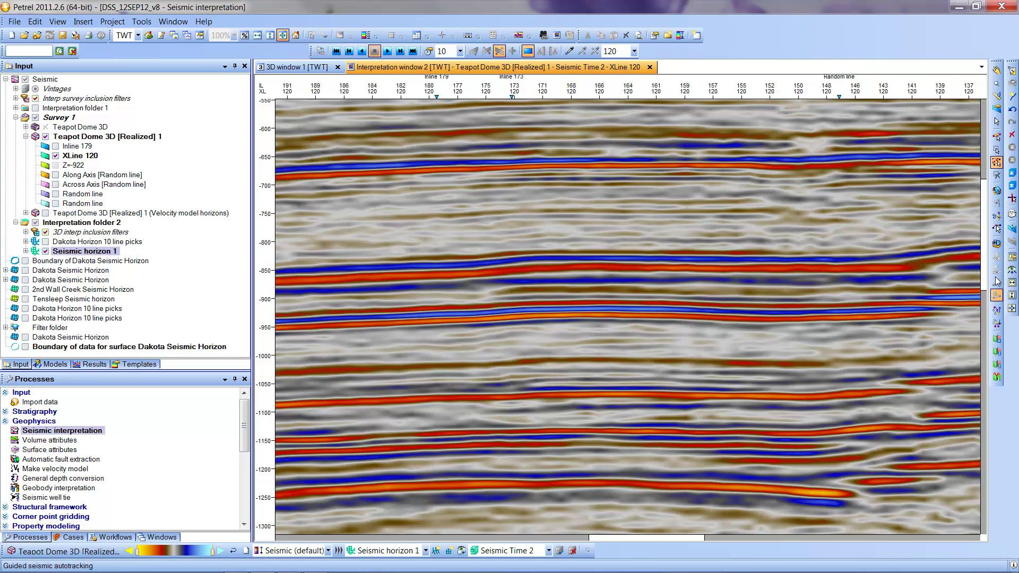
Step: Guided-autotrack Seismic horizon 1 along the blue reflector near 830 ms, from inline 182 to 138
{"action": "left_click", "coordinate": [997, 244]}
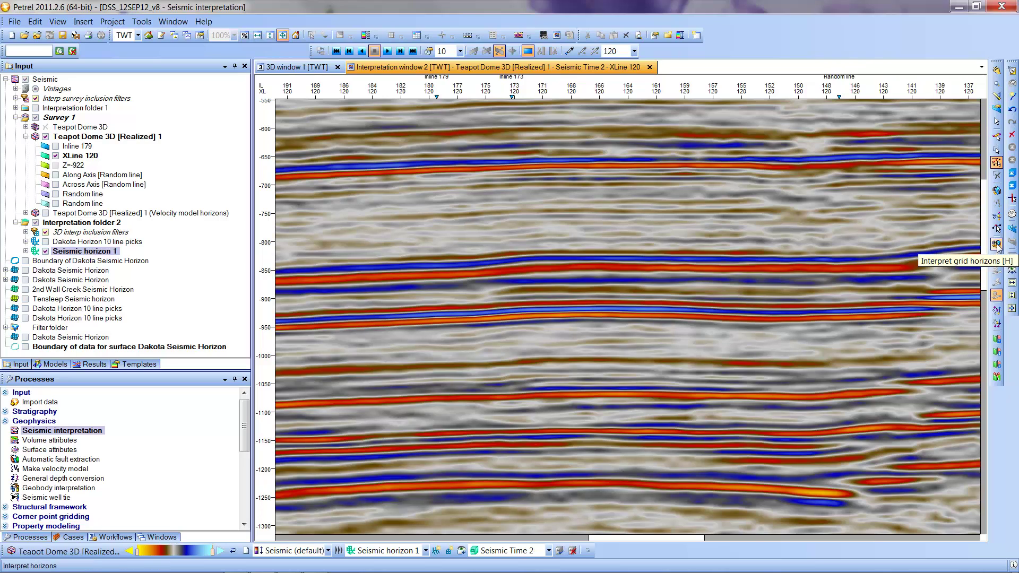
{"action": "left_click", "coordinate": [997, 283]}
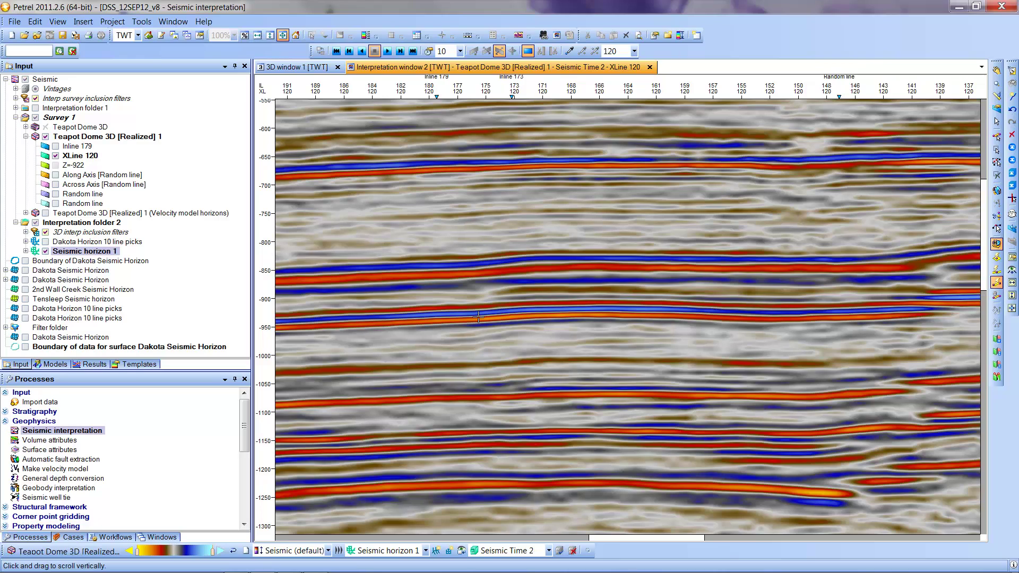
{"action": "left_click", "coordinate": [361, 268]}
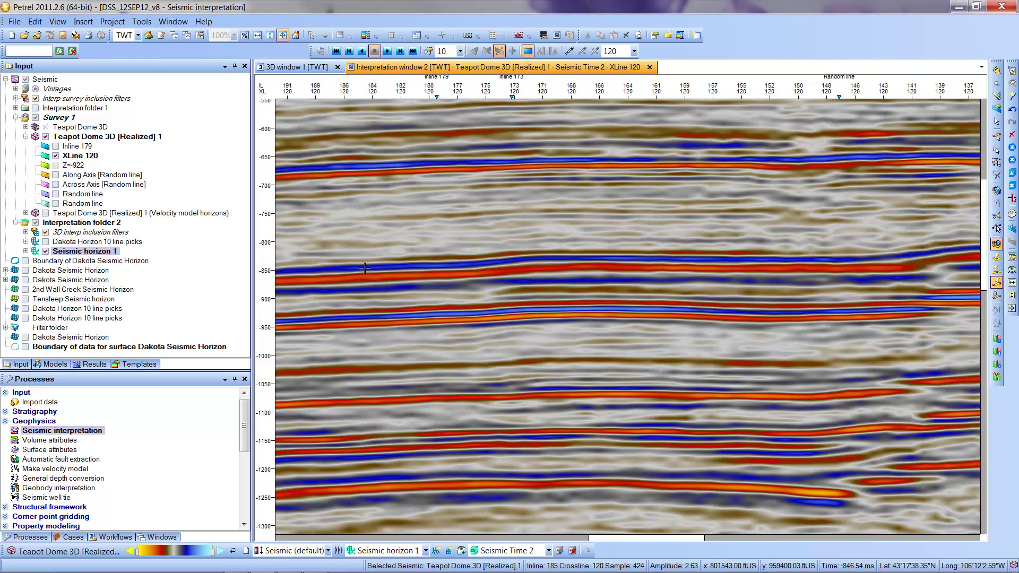
{"action": "left_click", "coordinate": [362, 268]}
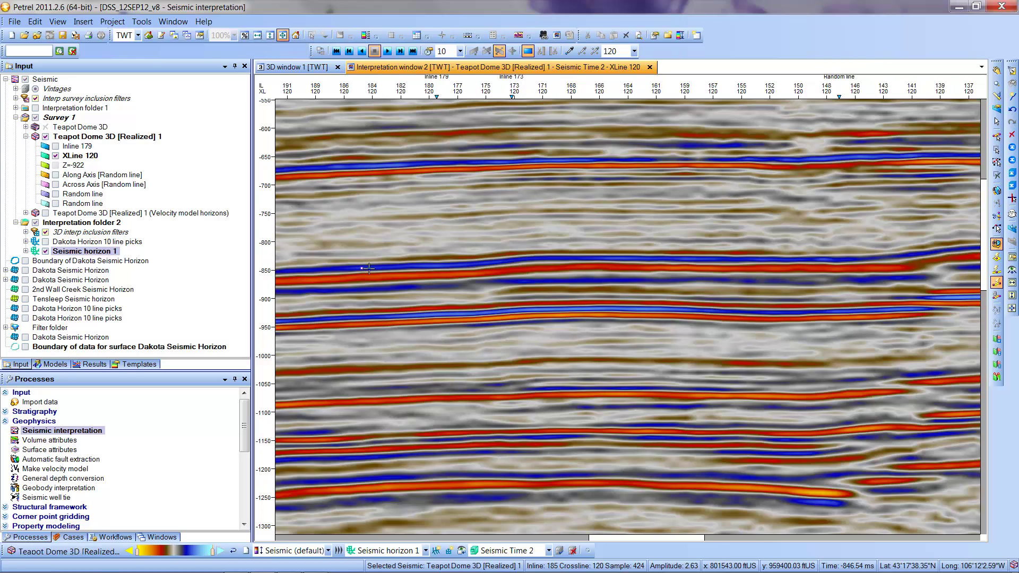
{"action": "left_click", "coordinate": [436, 265]}
{"action": "double_click", "coordinate": [586, 258]}
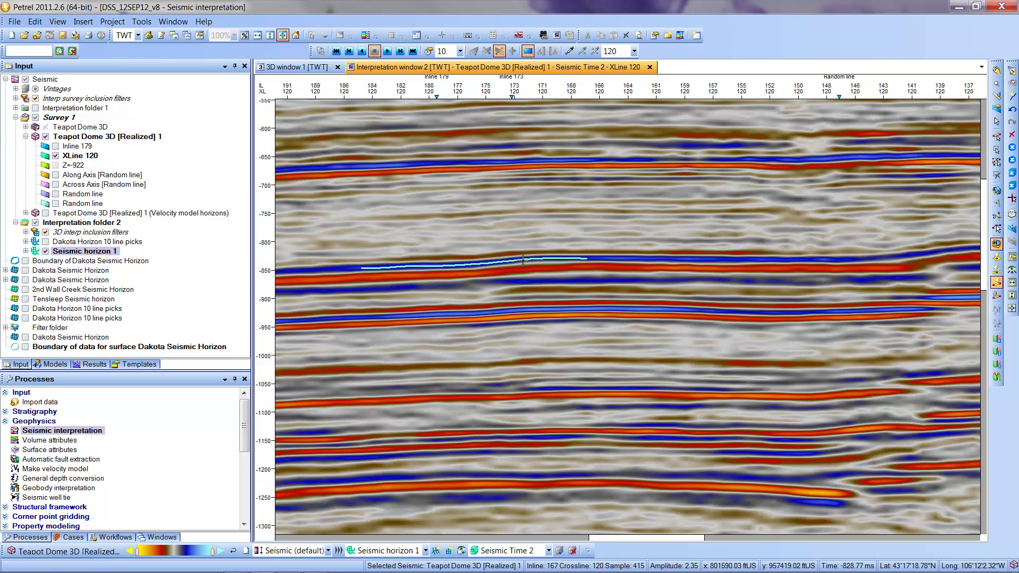
{"action": "left_click", "coordinate": [581, 259]}
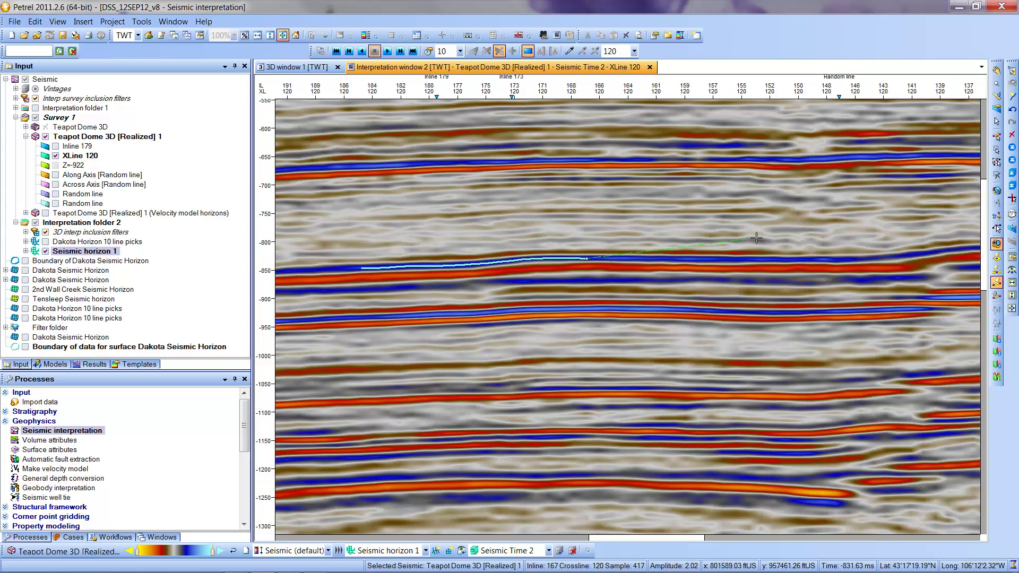
{"action": "left_click", "coordinate": [958, 249]}
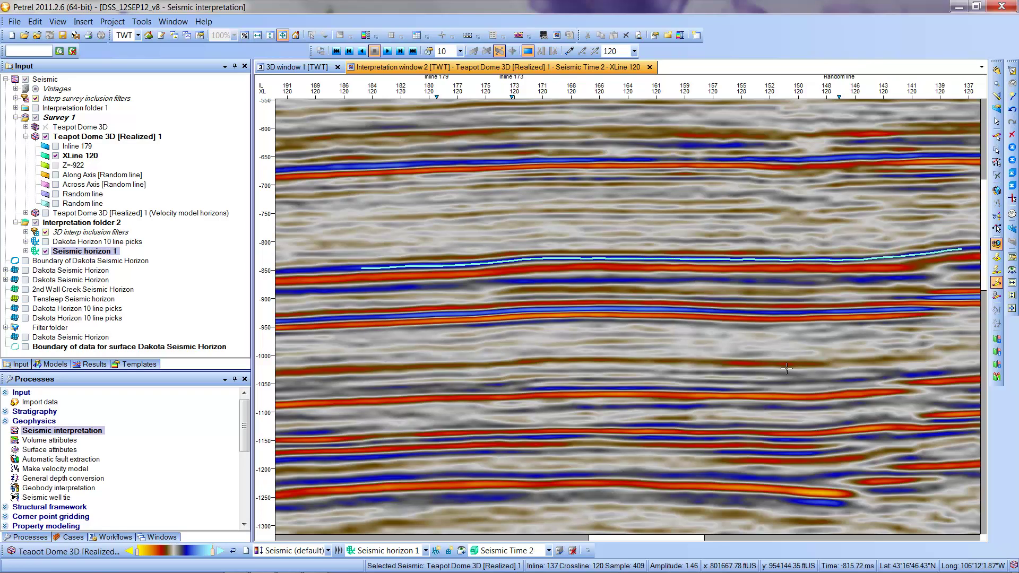
Step: Extend Seismic horizon 1 down the dipping reflector toward inline 66, then left to the break near 211
{"action": "scroll", "coordinate": [792, 381], "scroll_direction": "right", "scroll_amount": 5}
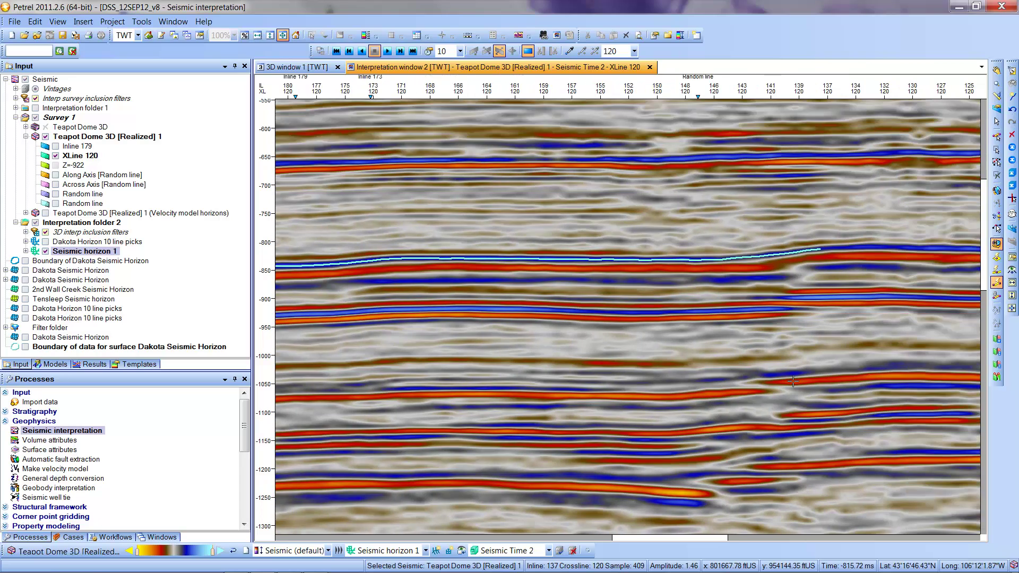
{"action": "scroll", "coordinate": [792, 381], "scroll_direction": "right", "scroll_amount": 3}
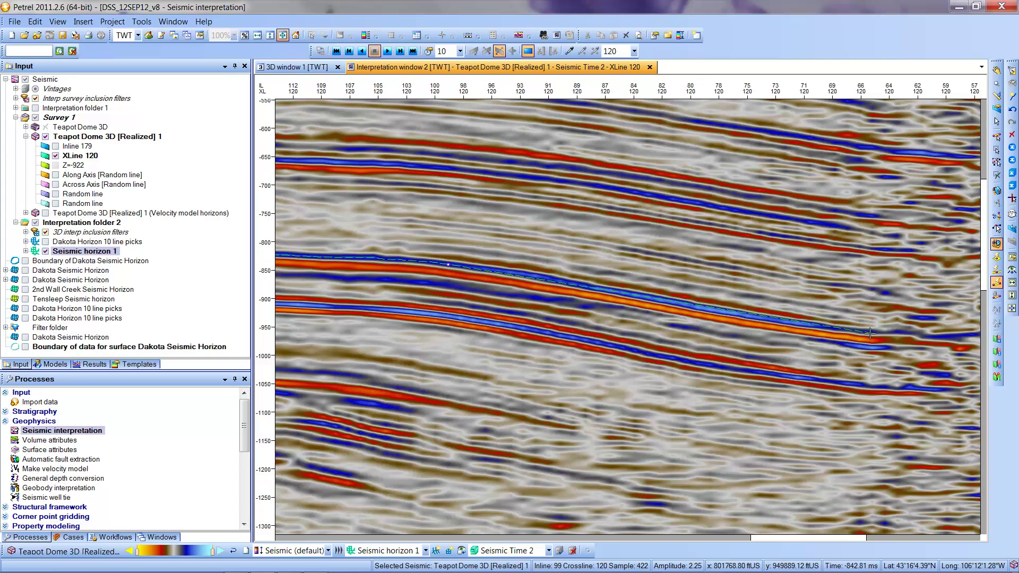
{"action": "left_click", "coordinate": [870, 333]}
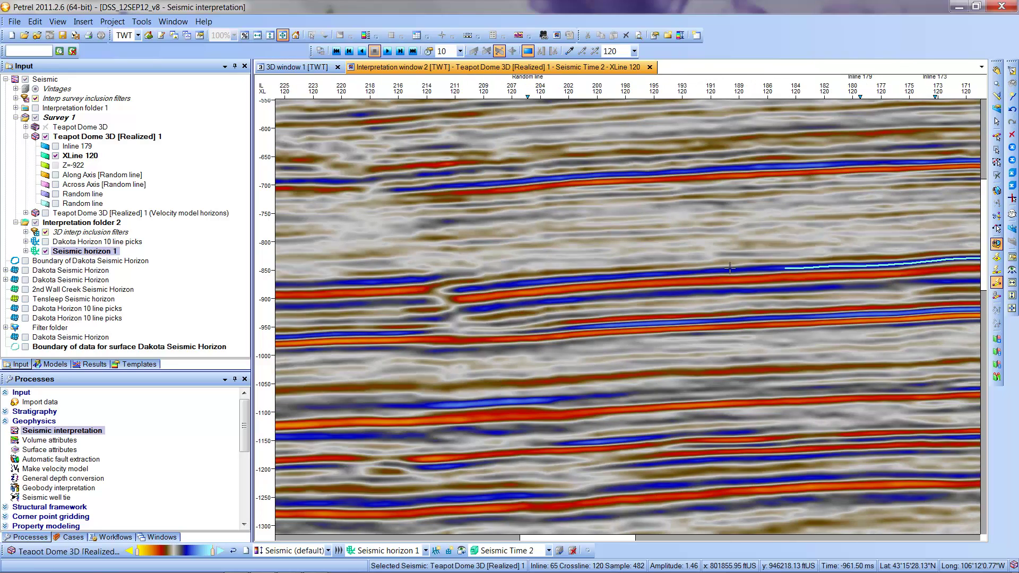
{"action": "left_click", "coordinate": [789, 269]}
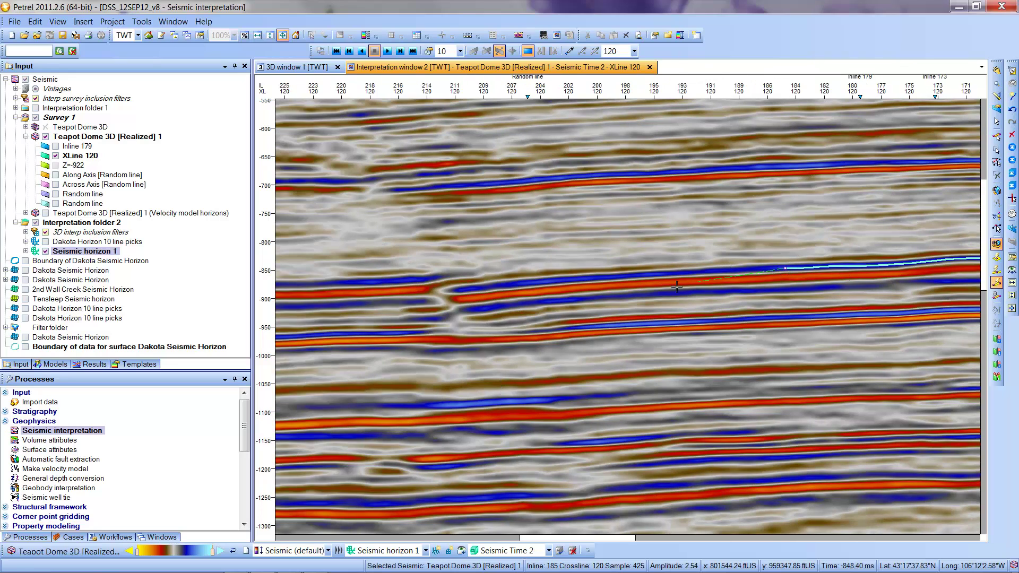
{"action": "left_click", "coordinate": [455, 289]}
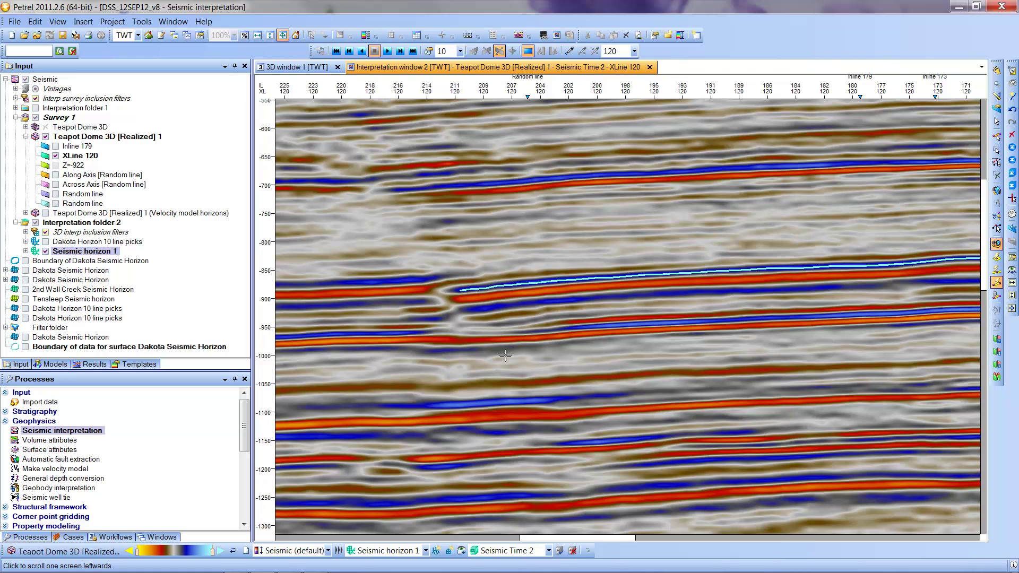
{"action": "scroll", "coordinate": [511, 315], "scroll_direction": "down", "scroll_amount": 5}
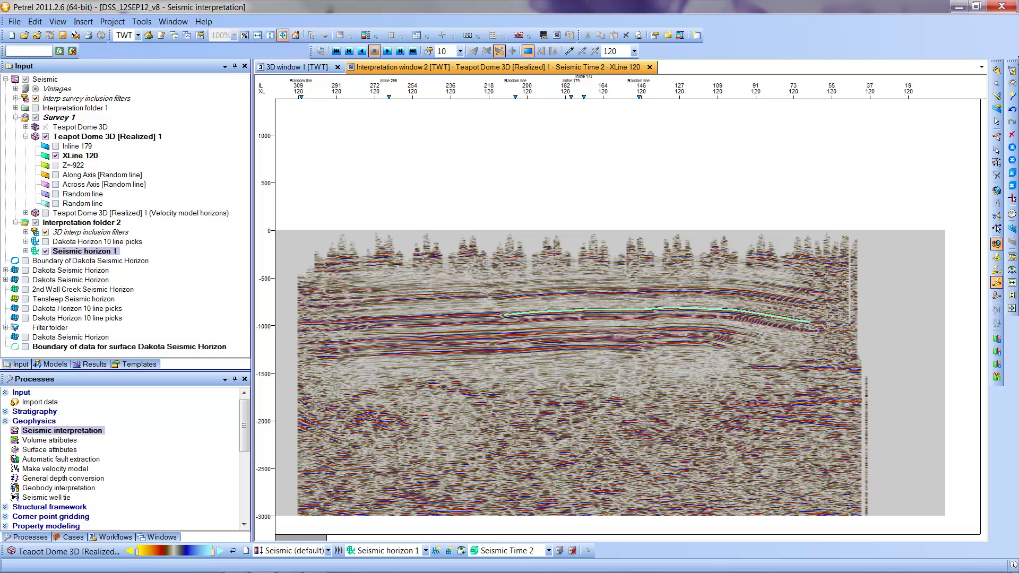
Step: Box-select and delete the Seismic horizon 1 picks on XLine 120, then reframe the target reflectors
{"action": "left_click", "coordinate": [997, 162]}
{"action": "left_click", "coordinate": [822, 360]}
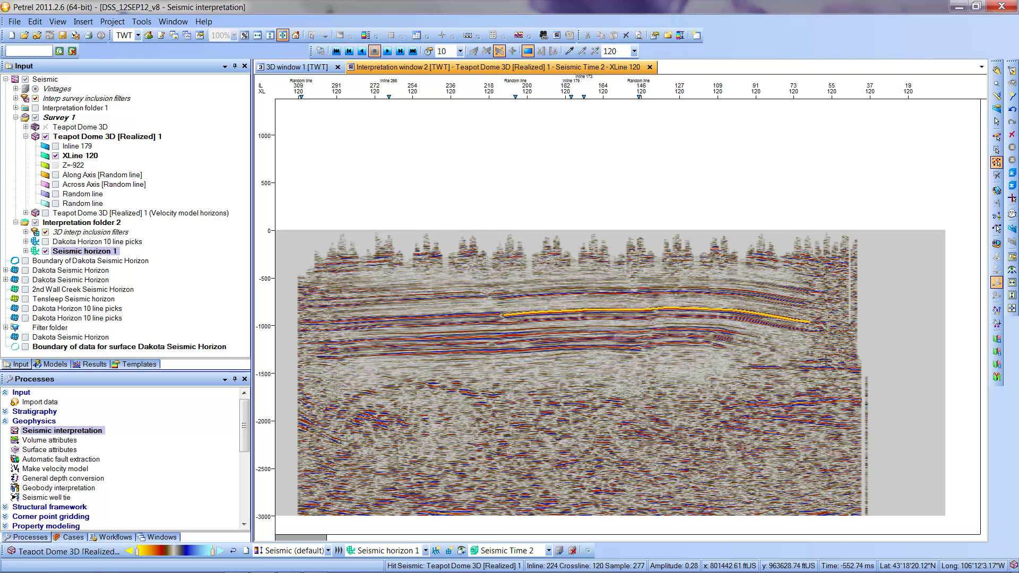
{"action": "key", "text": "Delete"}
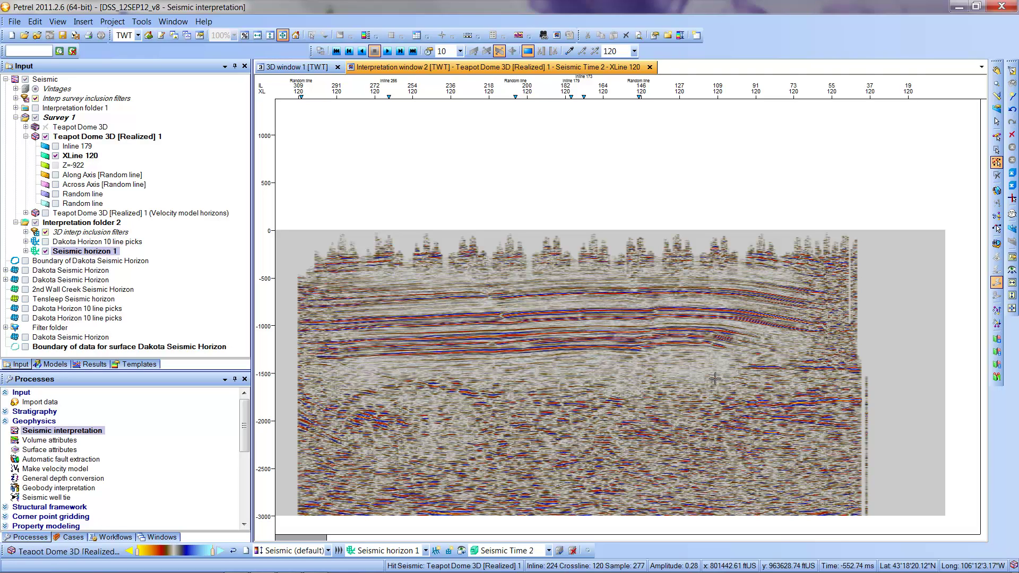
{"action": "scroll", "coordinate": [716, 382], "scroll_direction": "up", "scroll_amount": 3}
{"action": "scroll", "coordinate": [717, 382], "scroll_direction": "up", "scroll_amount": 2}
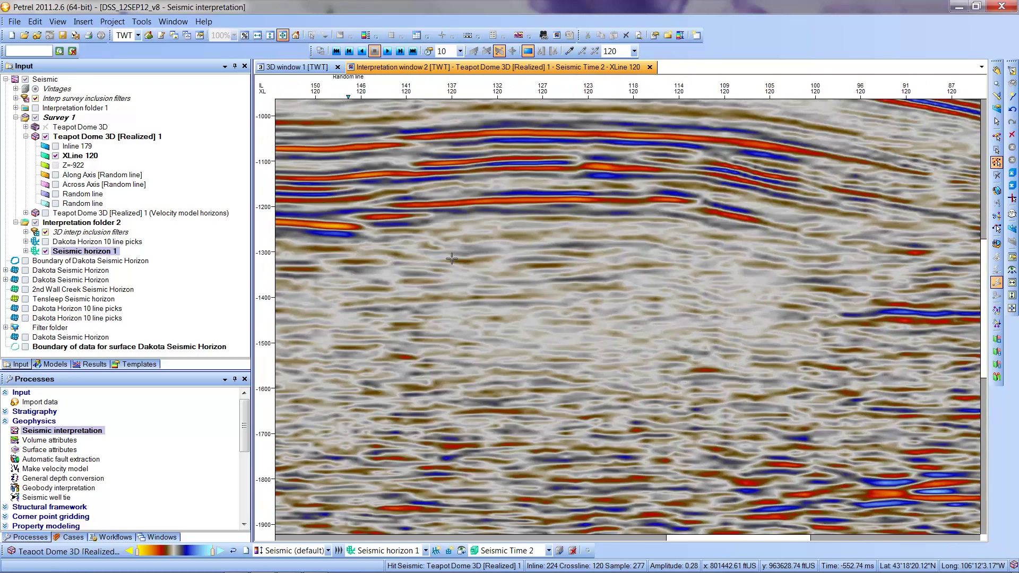
{"action": "left_click_drag", "start_coordinate": [452, 259], "coordinate": [743, 447]}
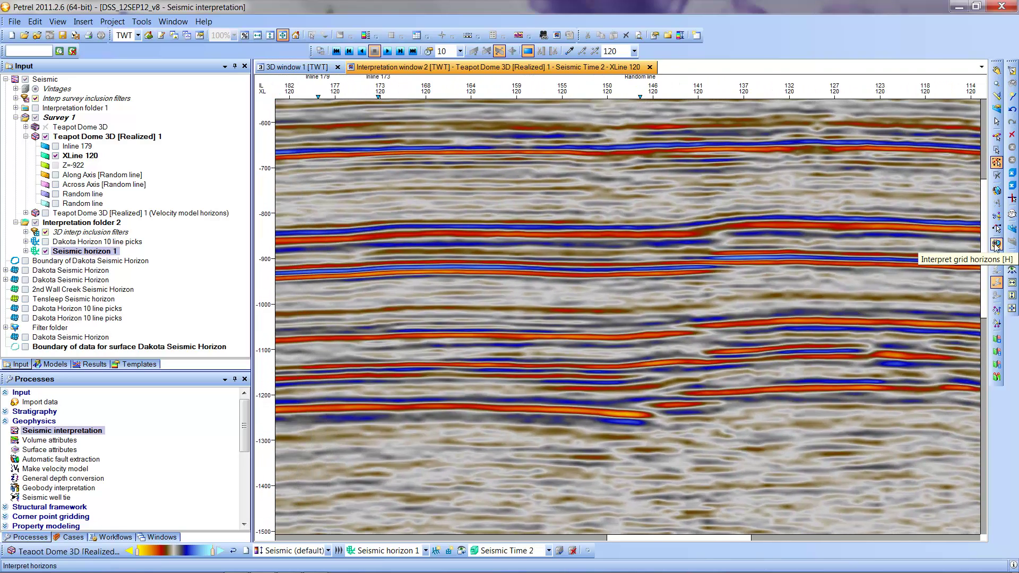
Step: Guided-autotrack two short Seismic horizon 1 pieces near -830 ms, around inlines 182–172 and 137
{"action": "left_click", "coordinate": [996, 244]}
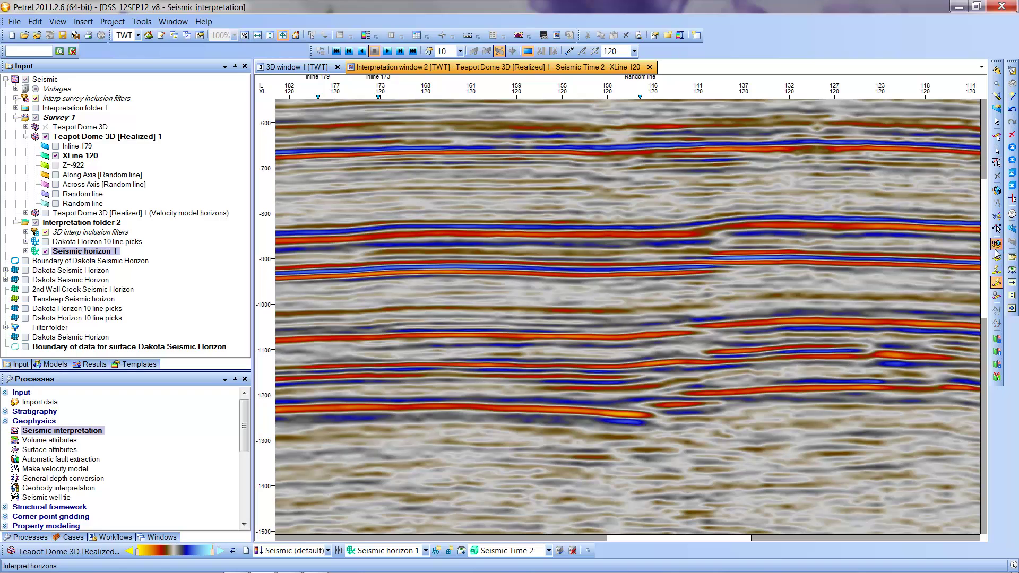
{"action": "left_click", "coordinate": [996, 283]}
{"action": "left_click", "coordinate": [358, 229]}
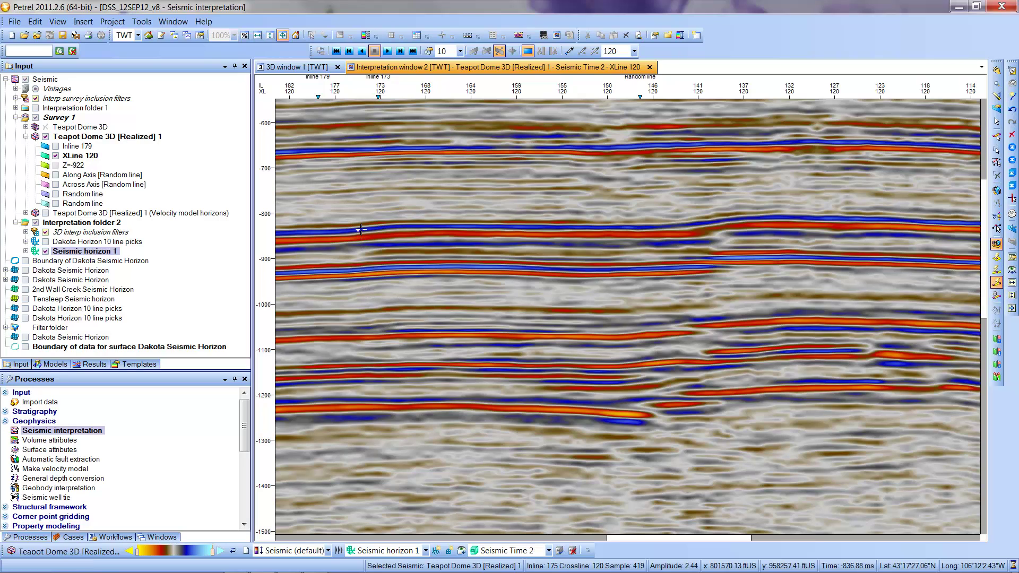
{"action": "left_click", "coordinate": [400, 226]}
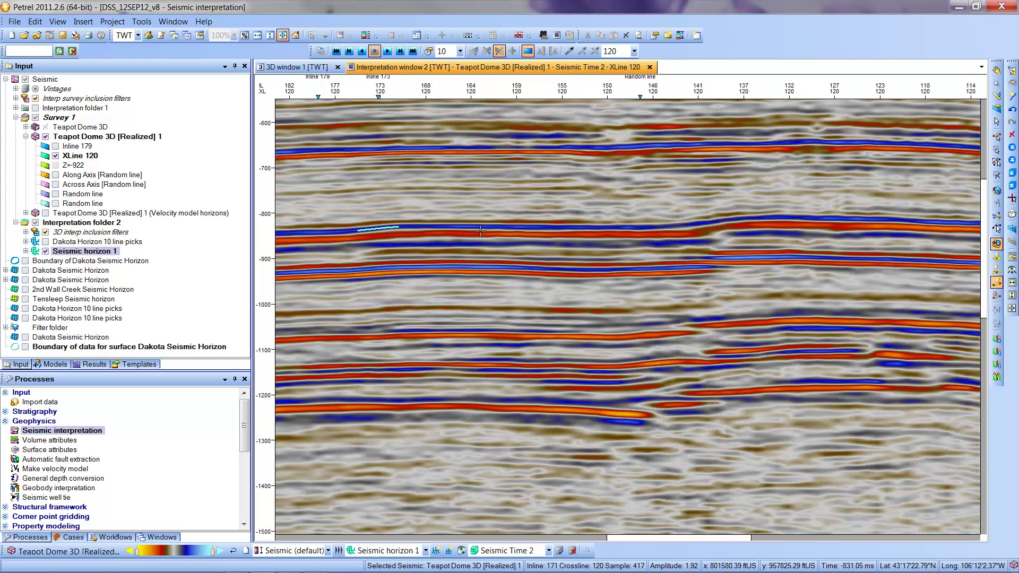
{"action": "left_click", "coordinate": [737, 219]}
{"action": "left_click", "coordinate": [767, 217]}
{"action": "left_click", "coordinate": [1000, 270]}
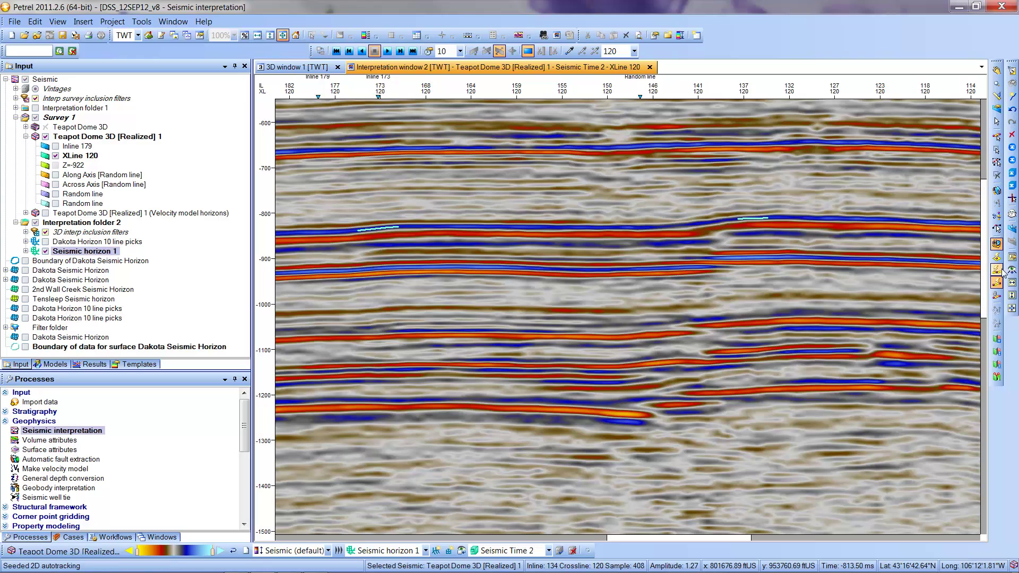
Step: Seed 2D autotracking of Seismic horizon 1 on the reflector at XLine 120's left side
{"action": "left_click", "coordinate": [327, 232]}
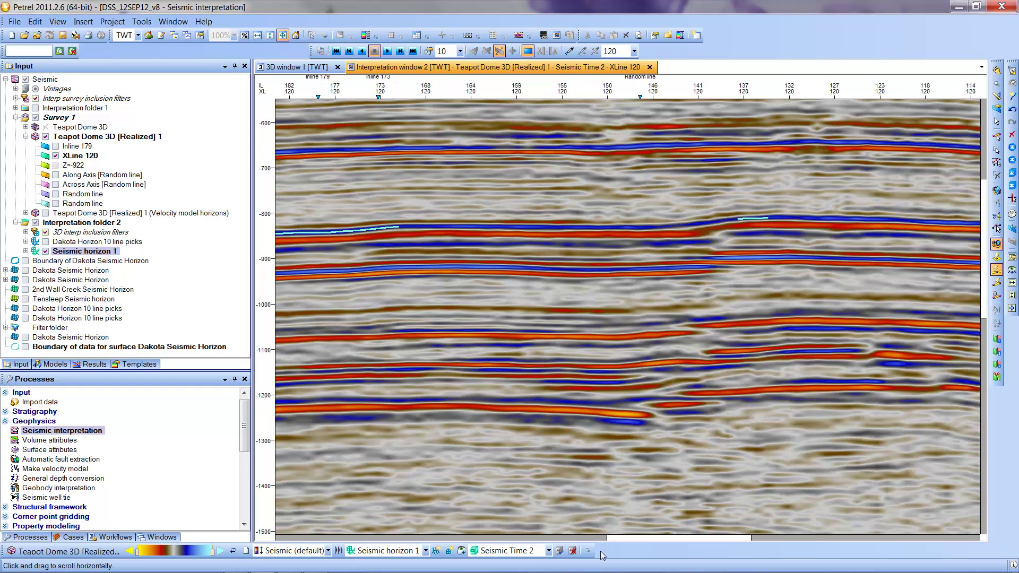
{"action": "left_click", "coordinate": [572, 550]}
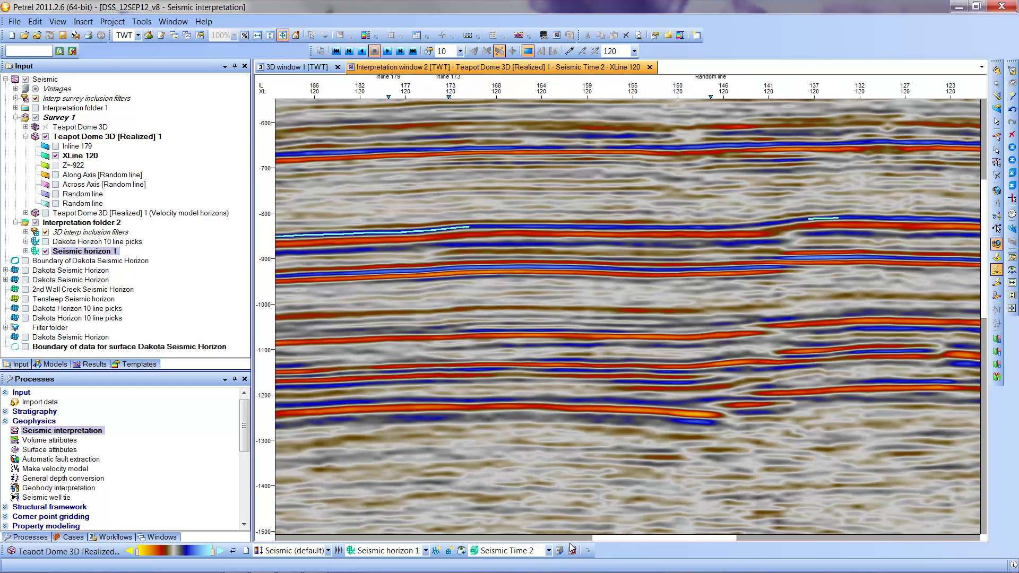
{"action": "left_click_drag", "start_coordinate": [572, 549], "coordinate": [568, 549]}
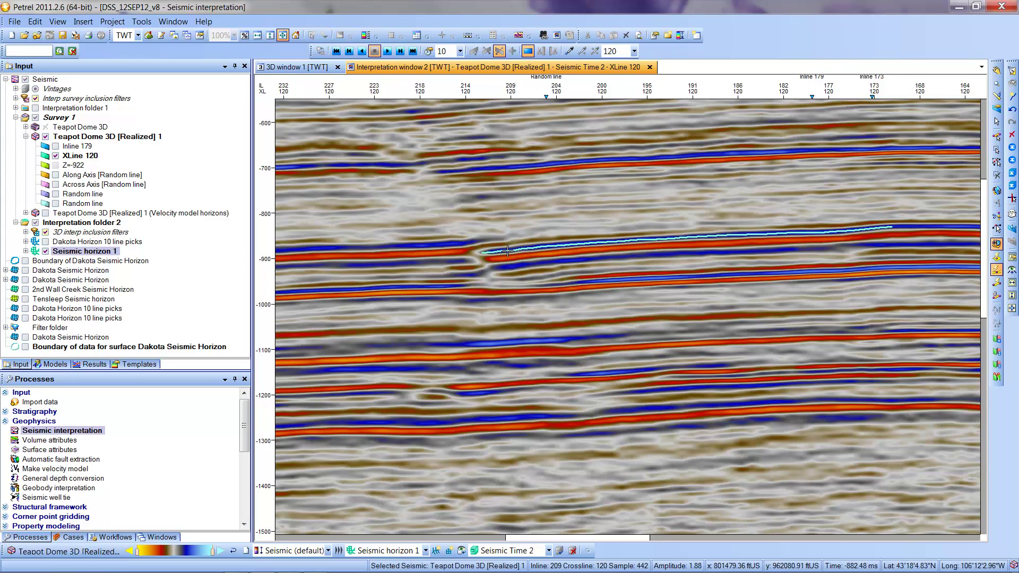
Step: Extend the horizon along the reflector across the break near inline 211, to about inline 308
{"action": "left_click", "coordinate": [476, 257]}
{"action": "left_click", "coordinate": [454, 244]}
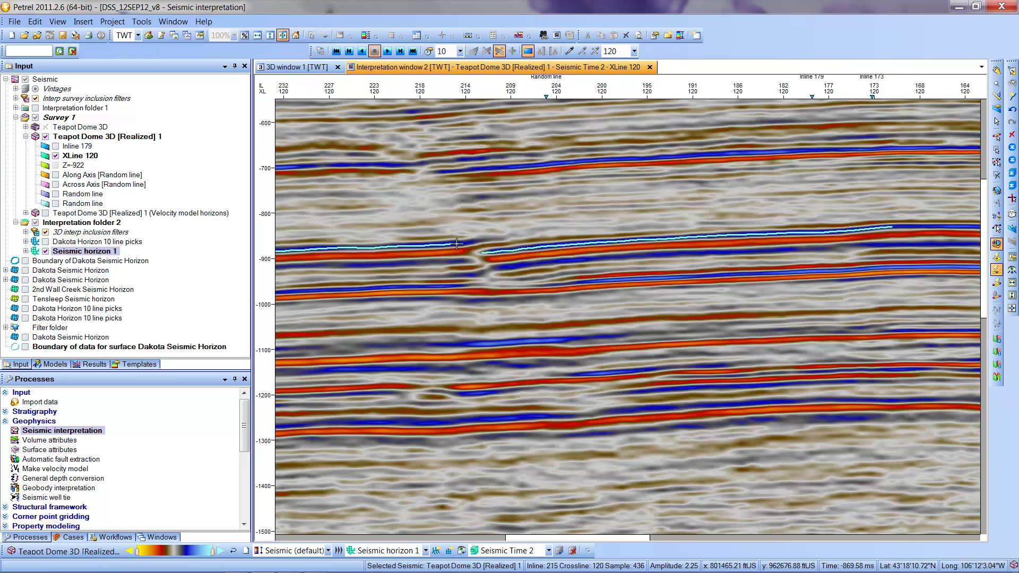
{"action": "scroll", "coordinate": [456, 244], "scroll_direction": "left", "scroll_amount": 5}
{"action": "scroll", "coordinate": [456, 244], "scroll_direction": "left", "scroll_amount": 4}
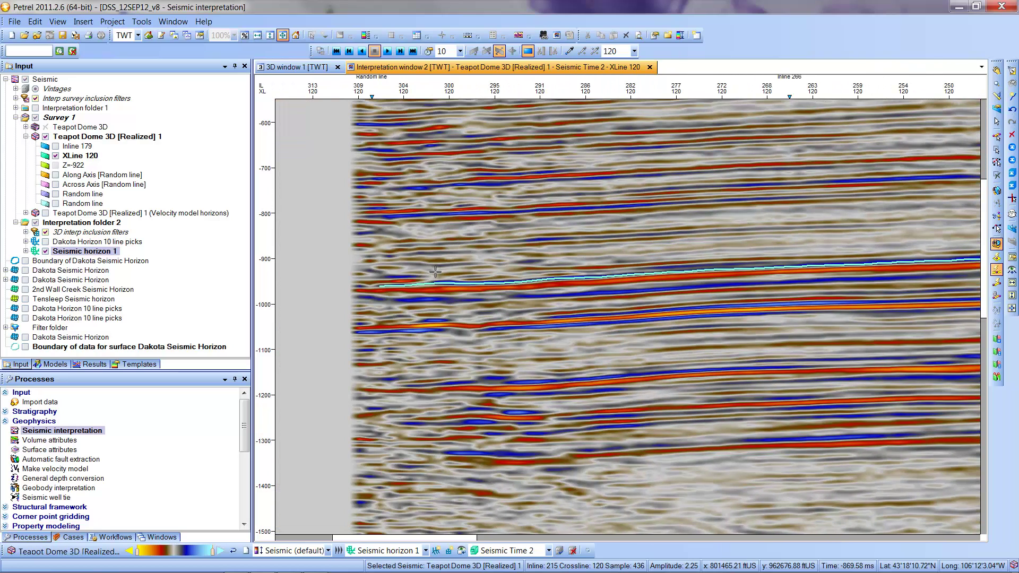
{"action": "scroll", "coordinate": [435, 271], "scroll_direction": "right", "scroll_amount": 10}
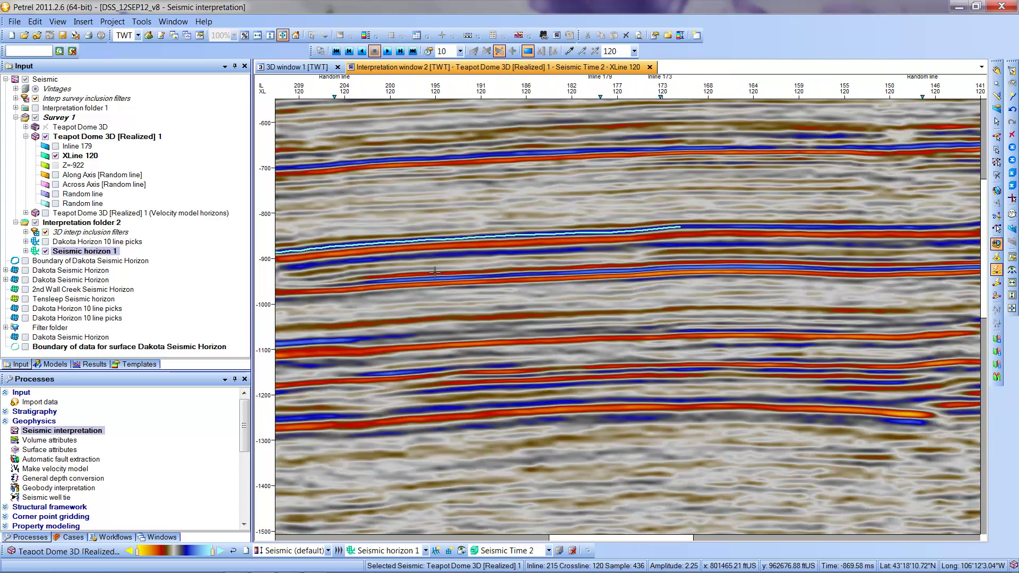
Step: Join the two picked segments and extend the pick down-dip to about inline 91, near -860 ms
{"action": "scroll", "coordinate": [435, 271], "scroll_direction": "right", "scroll_amount": 4}
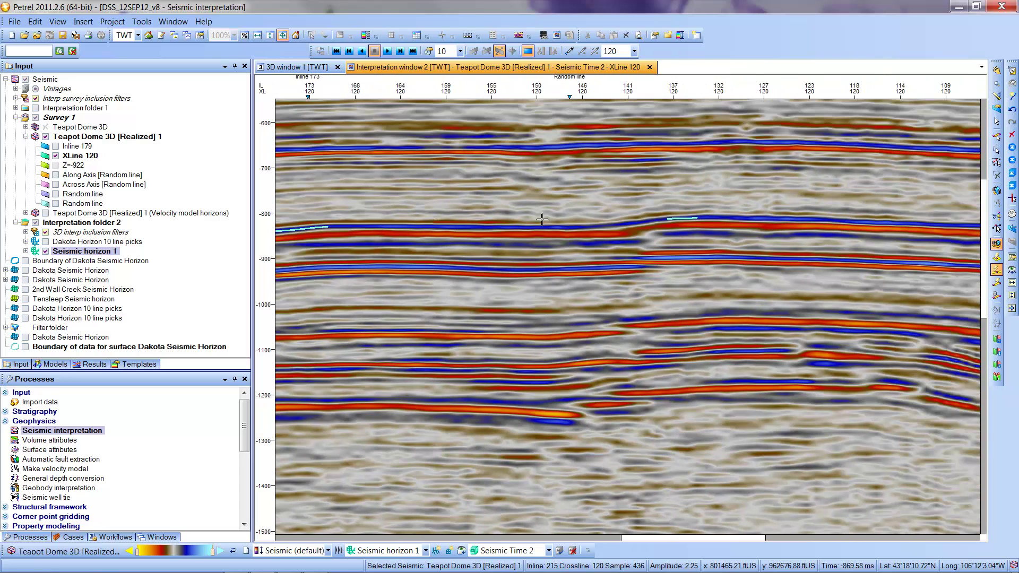
{"action": "left_click", "coordinate": [509, 227]}
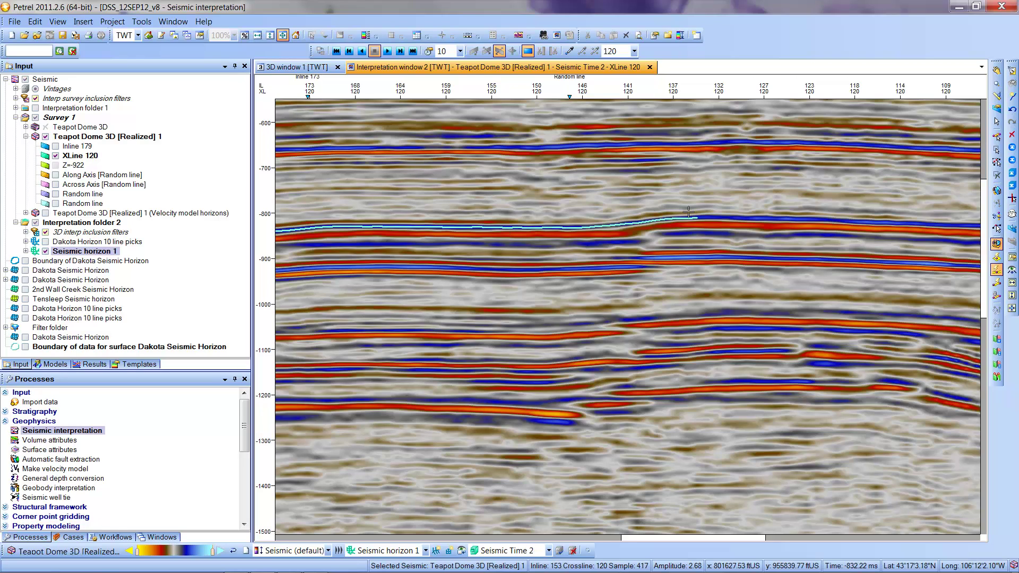
{"action": "left_click", "coordinate": [727, 218]}
{"action": "scroll", "coordinate": [725, 219], "scroll_direction": "right", "scroll_amount": 5}
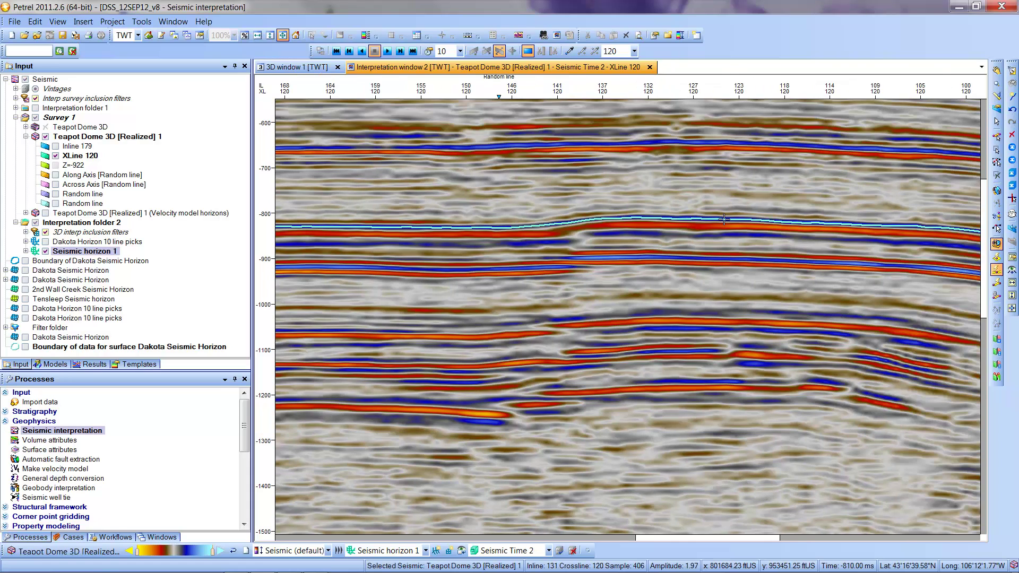
{"action": "scroll", "coordinate": [723, 219], "scroll_direction": "right", "scroll_amount": 3}
{"action": "scroll", "coordinate": [722, 220], "scroll_direction": "left", "scroll_amount": 3}
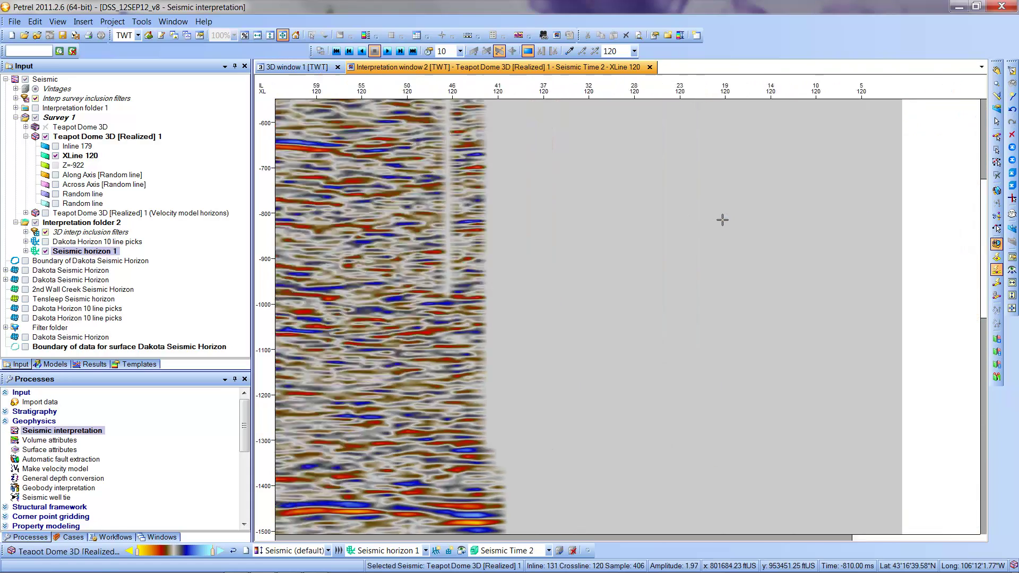
{"action": "scroll", "coordinate": [722, 220], "scroll_direction": "left", "scroll_amount": 1}
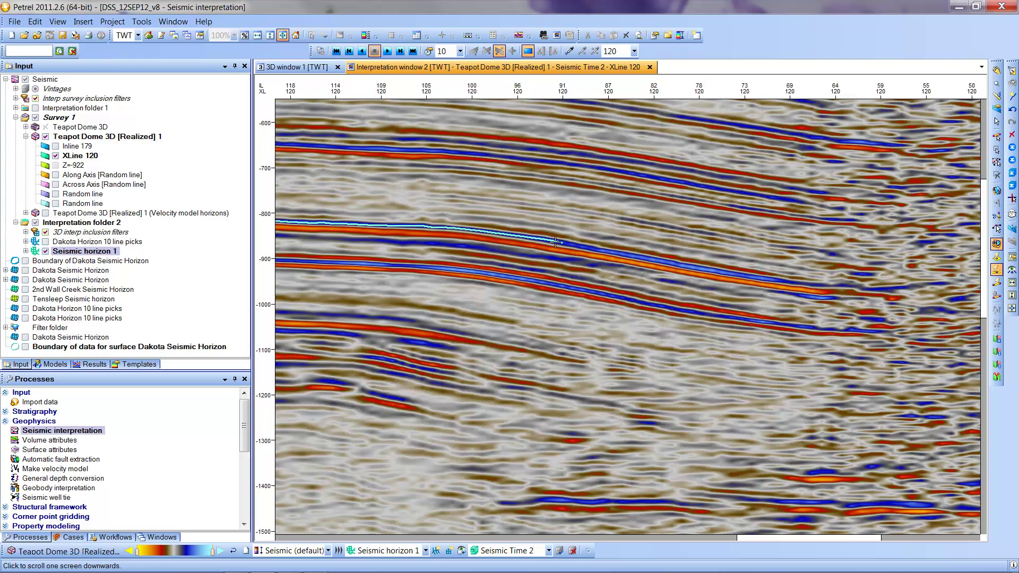
Step: Add picks along the dipping reflector, extending Seismic horizon 1 to about inline 78 near -885 ms
{"action": "left_click_drag", "start_coordinate": [555, 243], "coordinate": [569, 246]}
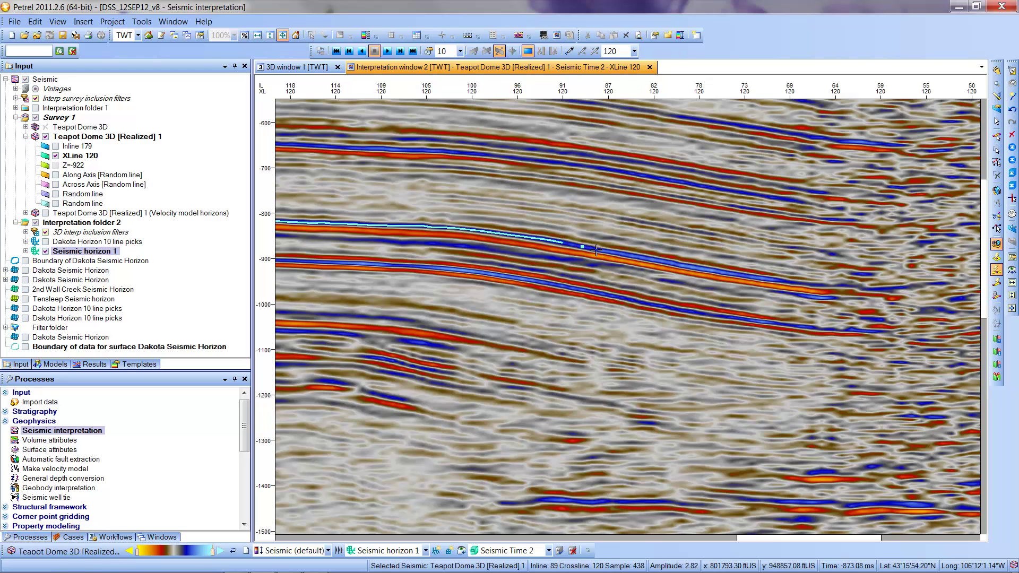
{"action": "left_click_drag", "start_coordinate": [599, 251], "coordinate": [643, 259]}
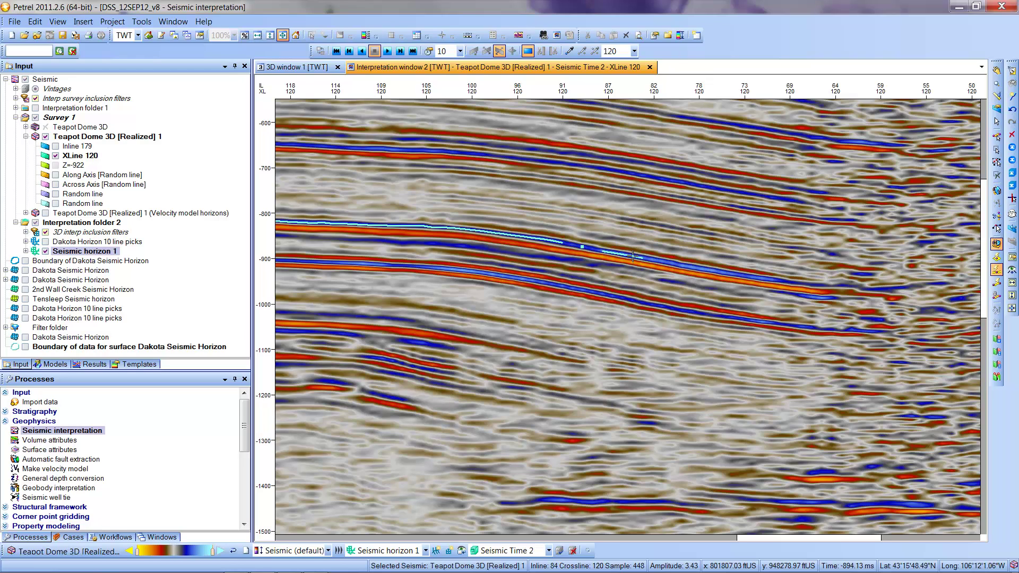
{"action": "left_click", "coordinate": [696, 269]}
Step: Switch horizon picking to Seeded 3D autotracking (Shift+A)
{"action": "left_click", "coordinate": [996, 259]}
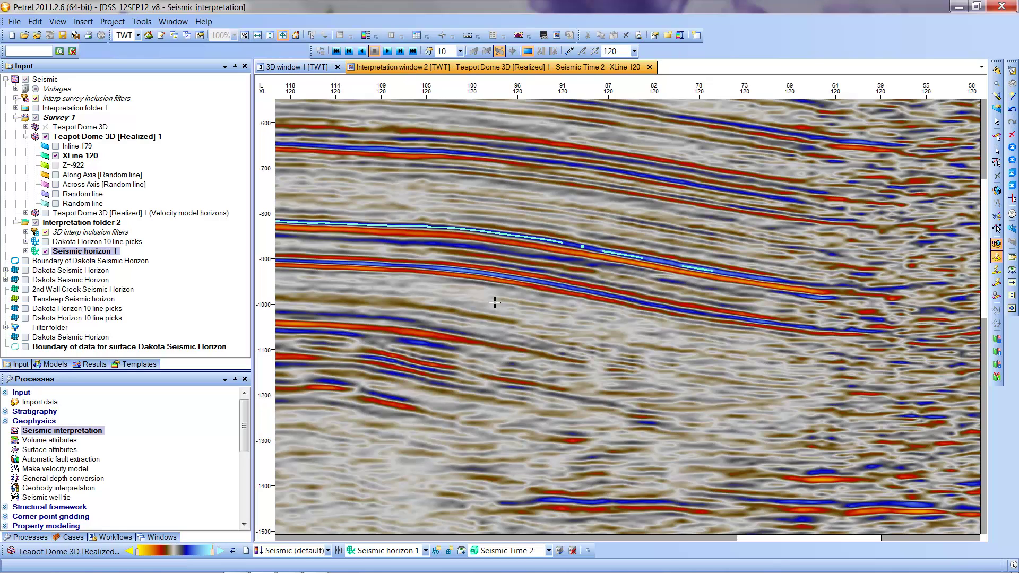
Step: Move the section back to XLine 110 and seed 3D autotracking on the reflector
{"action": "left_click", "coordinate": [350, 51]}
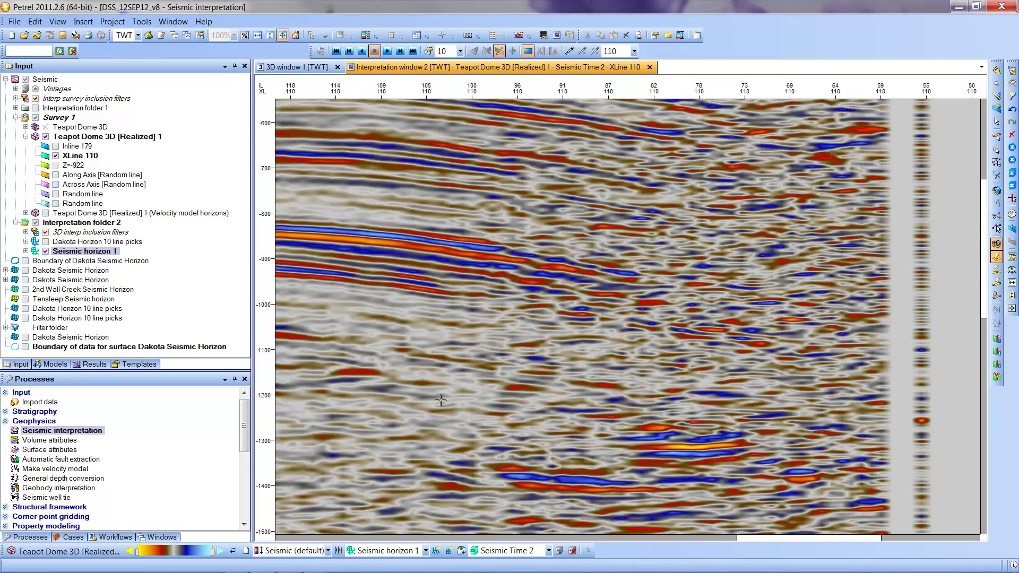
{"action": "scroll", "coordinate": [437, 402], "scroll_direction": "left", "scroll_amount": 10}
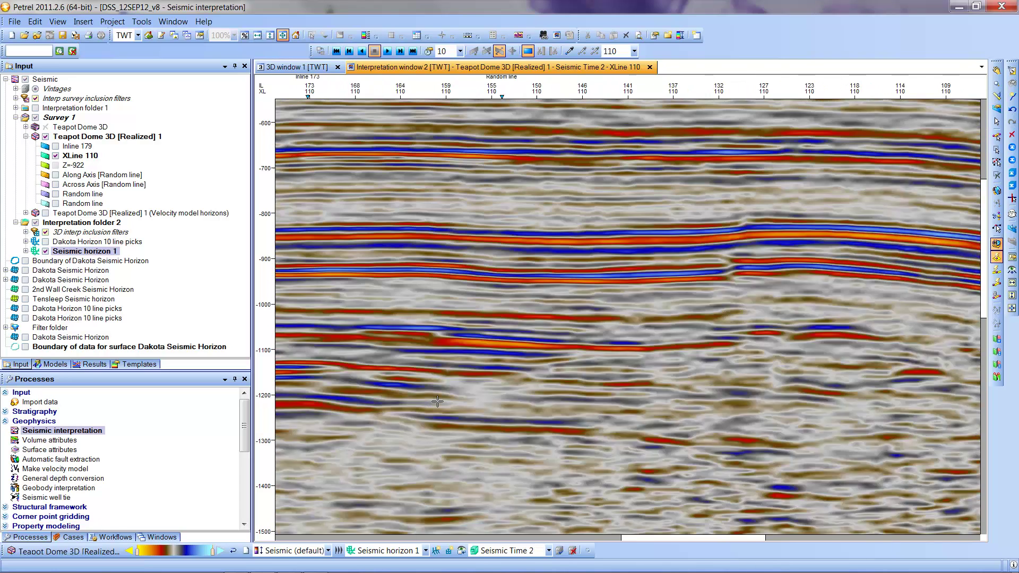
{"action": "scroll", "coordinate": [438, 402], "scroll_direction": "left", "scroll_amount": 3}
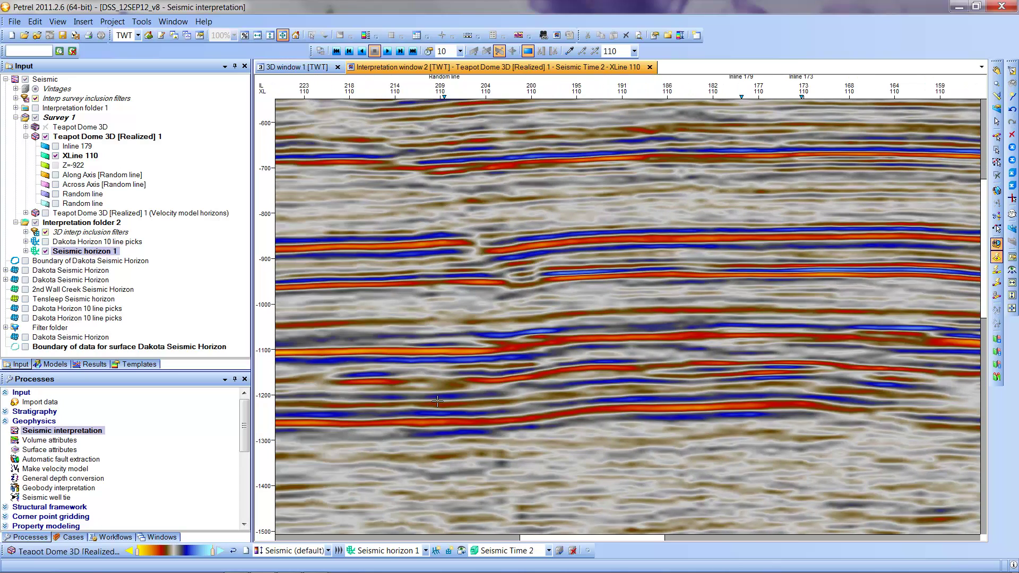
{"action": "left_click", "coordinate": [642, 231]}
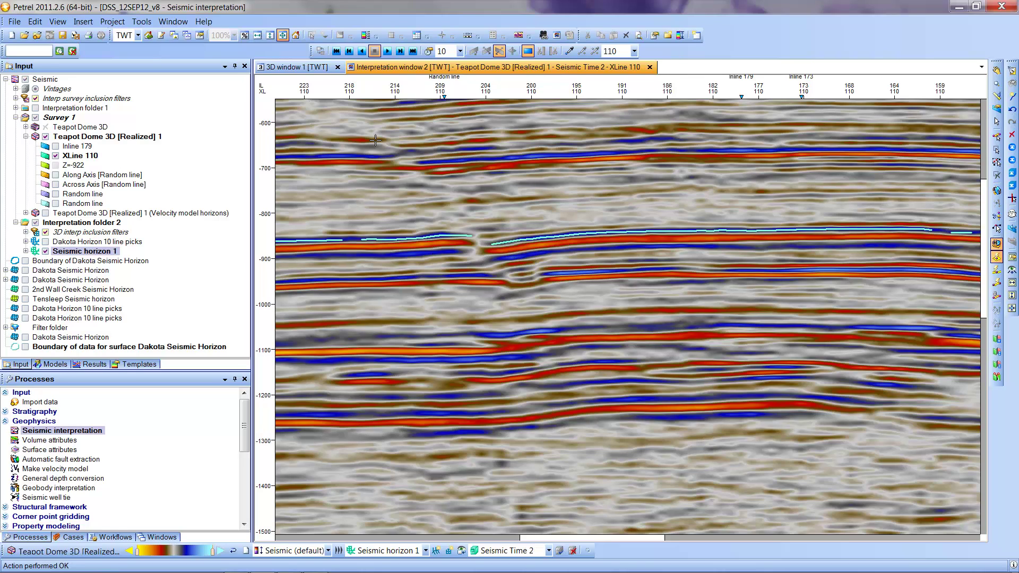
Step: Step the section forward through XLine 120 and 130 to XLine 140
{"action": "left_click", "coordinate": [400, 52]}
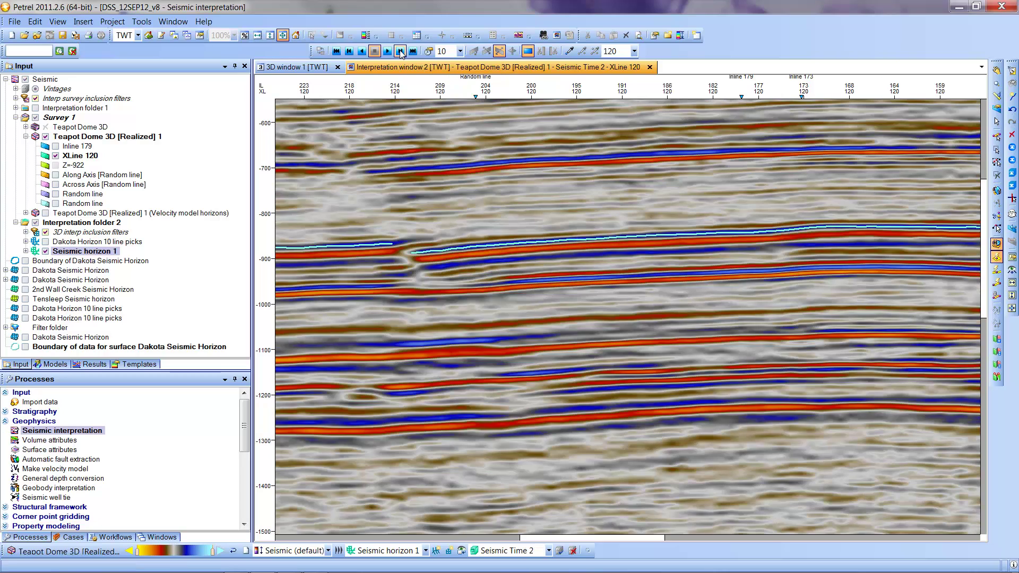
{"action": "left_click", "coordinate": [400, 51]}
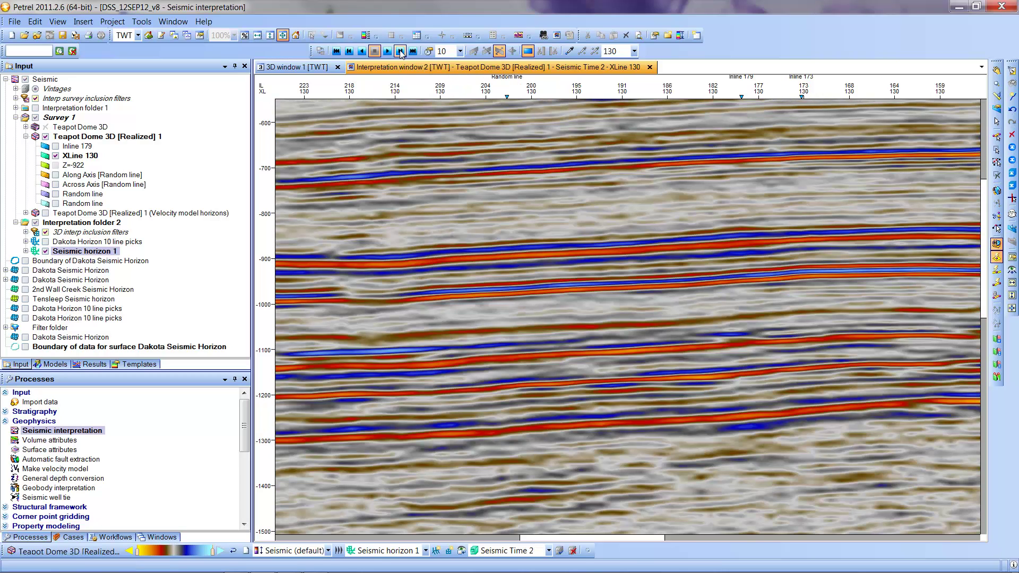
{"action": "left_click", "coordinate": [400, 52]}
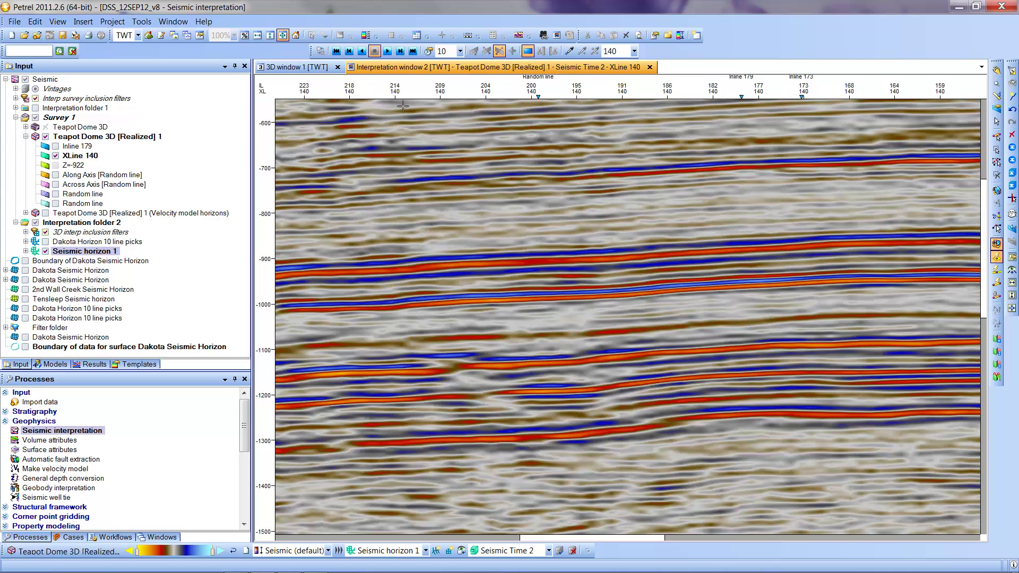
Step: Display Seismic horizon 1 in 3D window 1 tilted toward overhead, then return to the XLine 140 section
{"action": "left_click", "coordinate": [301, 67]}
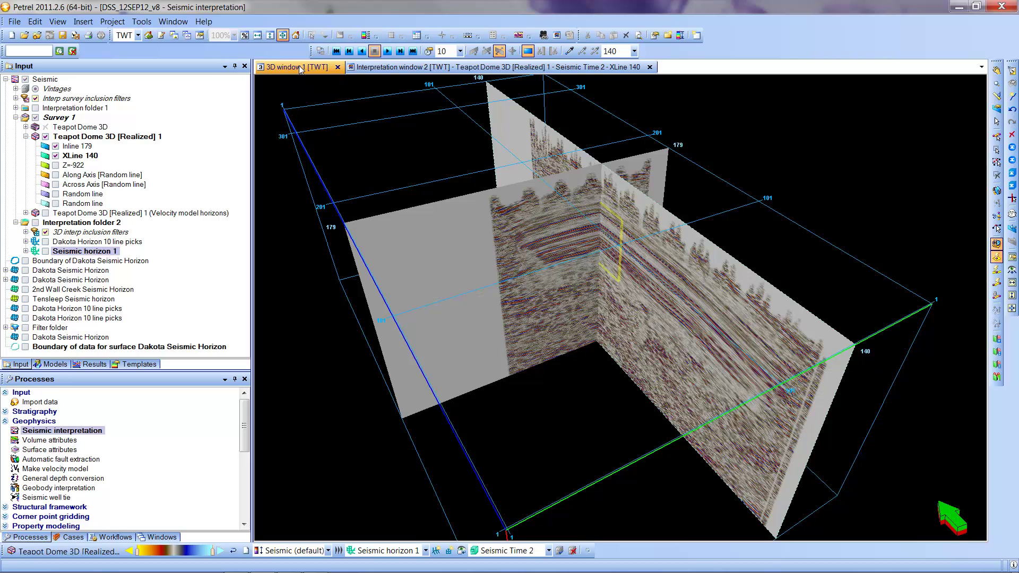
{"action": "left_click", "coordinate": [46, 251]}
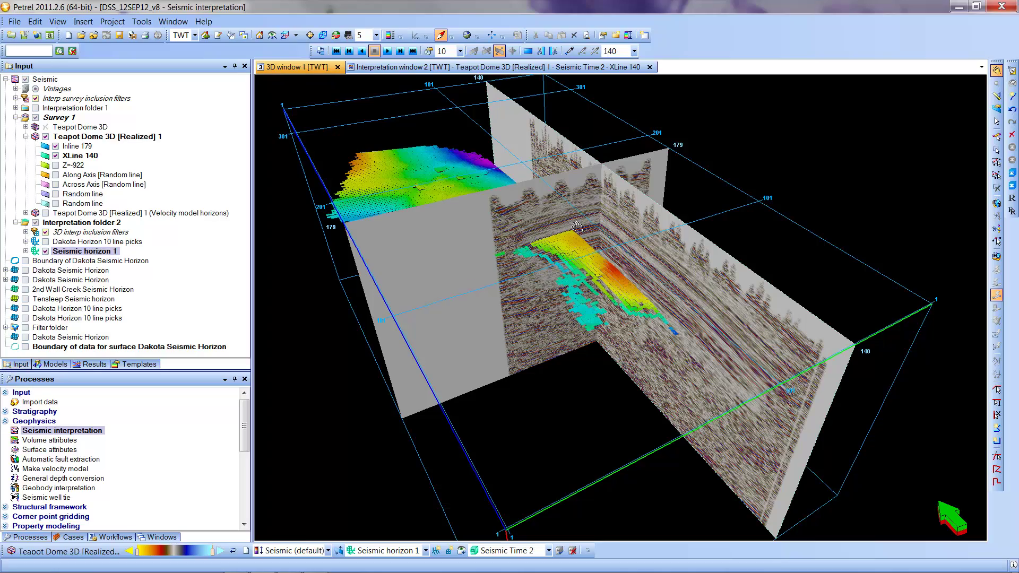
{"action": "left_click_drag", "start_coordinate": [582, 226], "coordinate": [594, 412]}
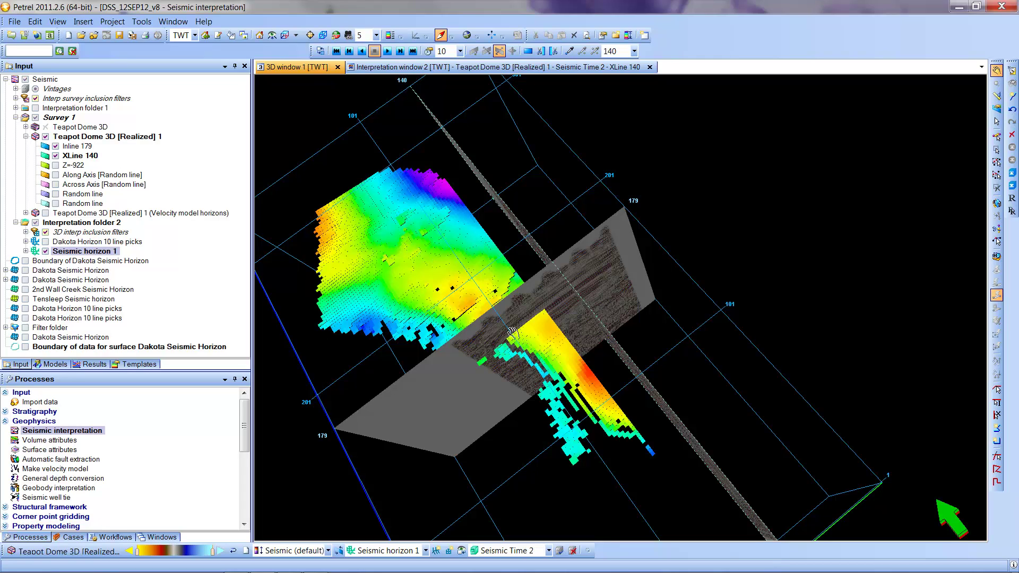
{"action": "left_click", "coordinate": [396, 68]}
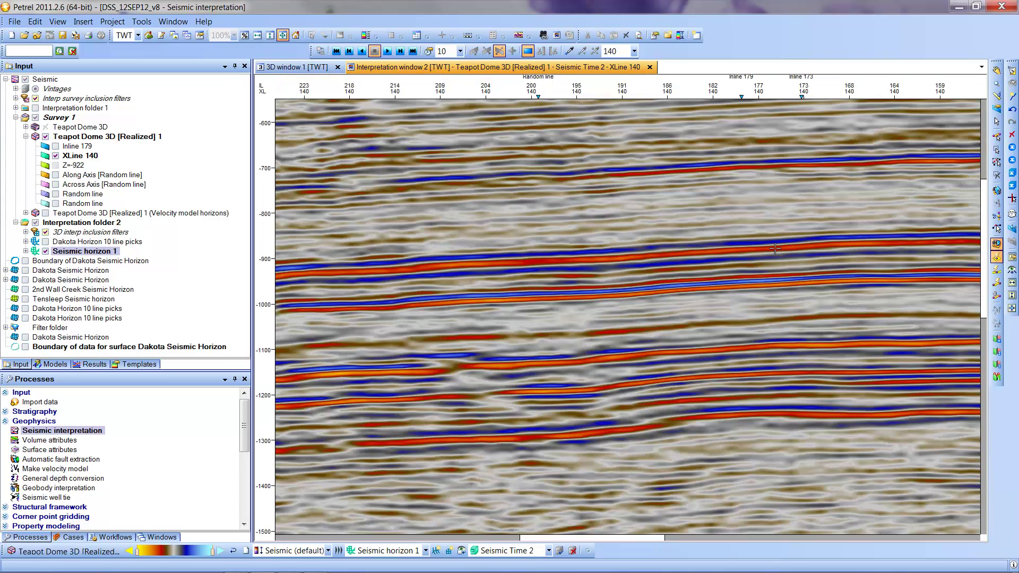
Step: Seed 3D autotracking on the XLine 140 reflector and view the enlarged surface in 3D window 1
{"action": "left_click", "coordinate": [747, 243]}
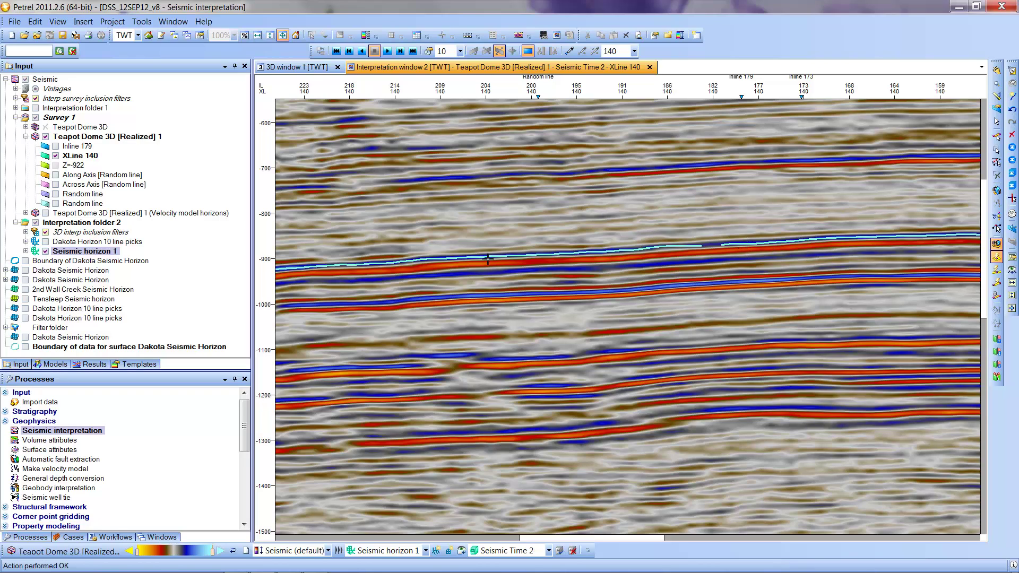
{"action": "left_click", "coordinate": [297, 68]}
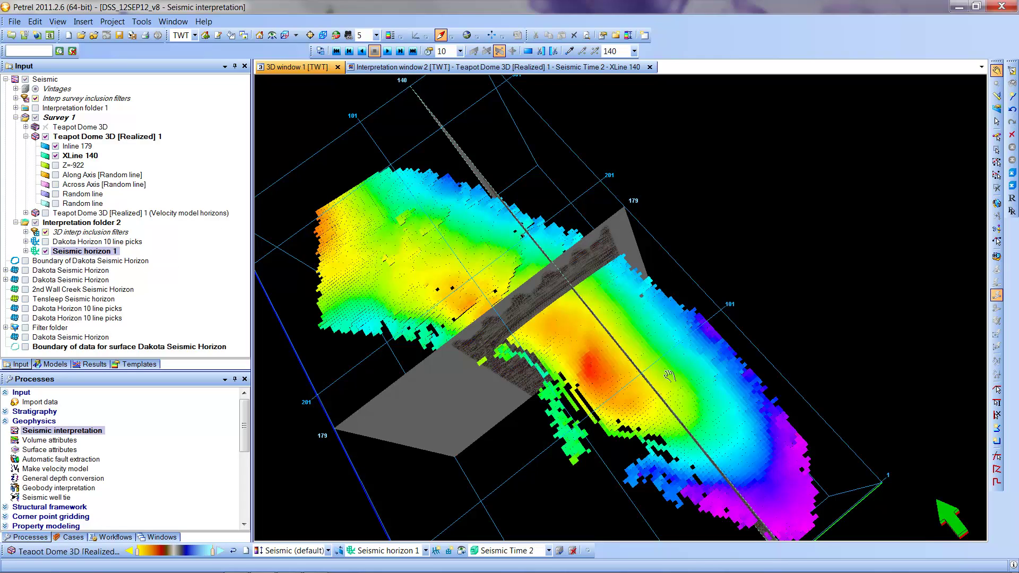
Step: Give Seismic horizon 1 an override red-to-magenta colour range of -809.185 to -1007.22 and apply it
{"action": "double_click", "coordinate": [84, 251]}
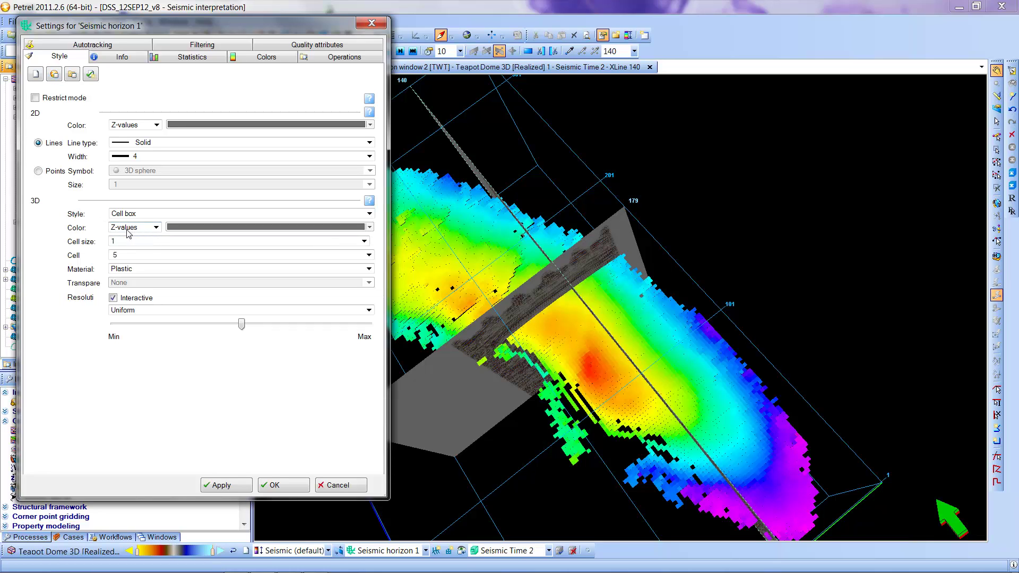
{"action": "left_click", "coordinate": [259, 60]}
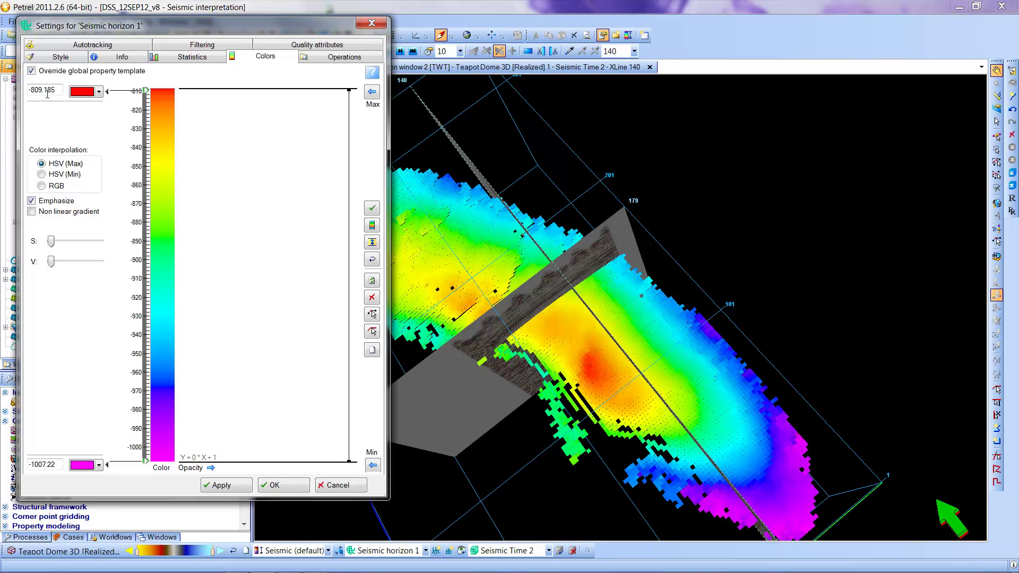
{"action": "left_click", "coordinate": [225, 489]}
{"action": "left_click", "coordinate": [290, 490]}
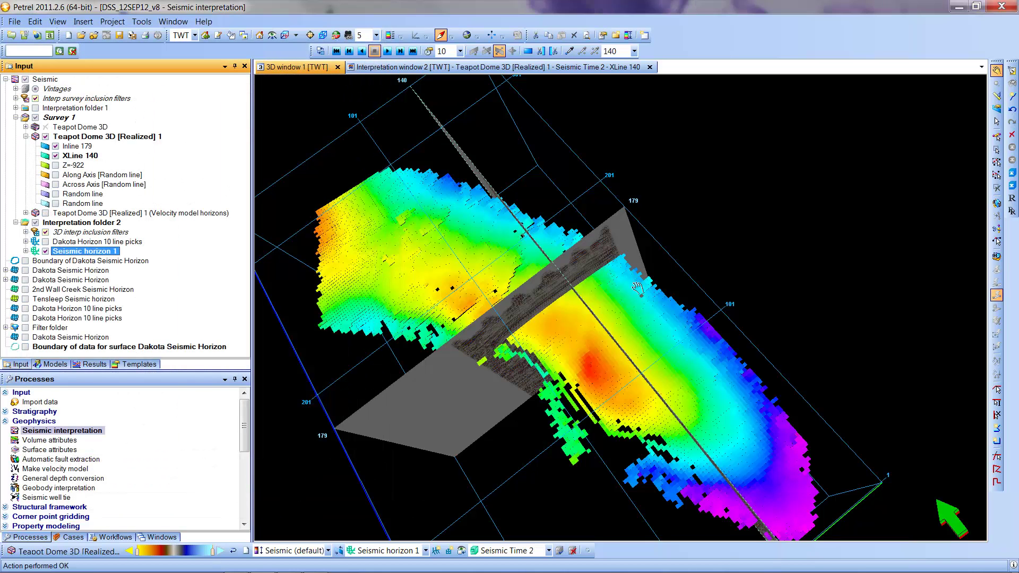